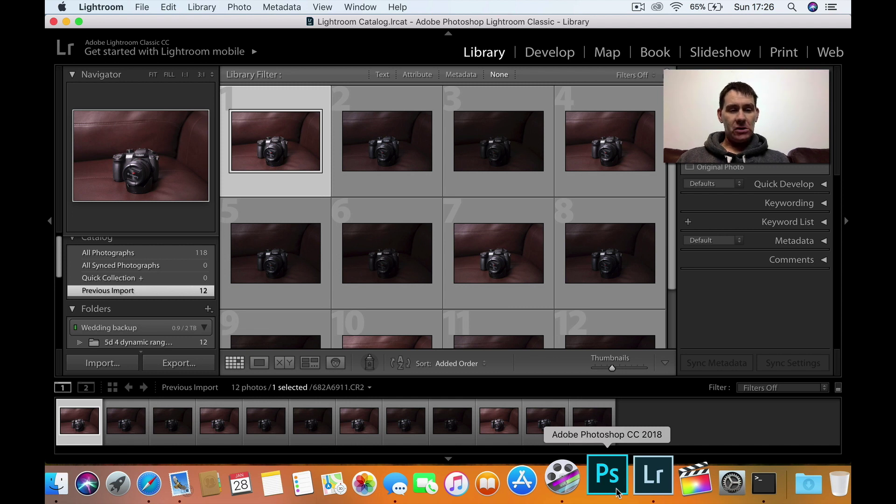
Step: Open 682A6911.CR2 in the Develop module and switch the photo's info overlay to exposure and lens details
click(549, 53)
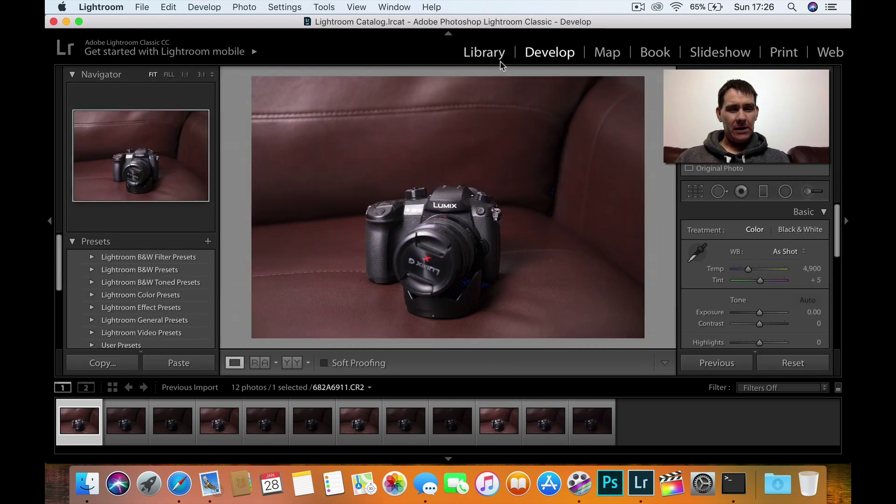
click(500, 61)
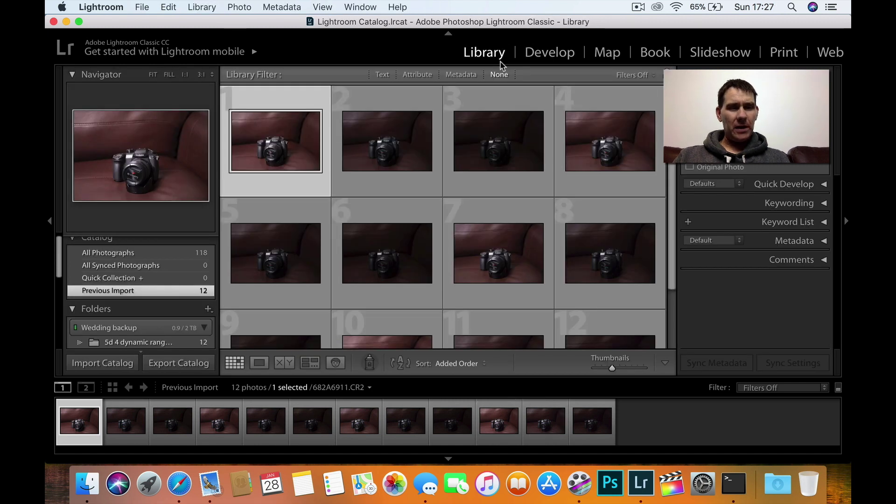
key(d)
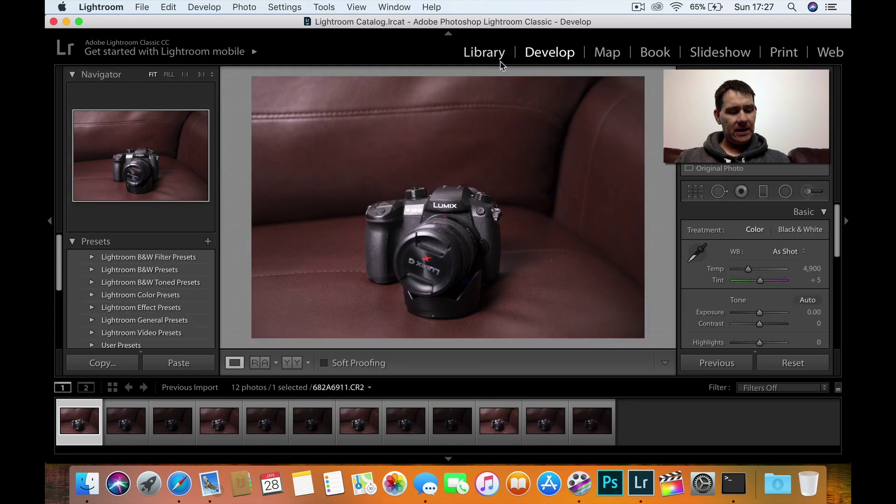
key(alt)
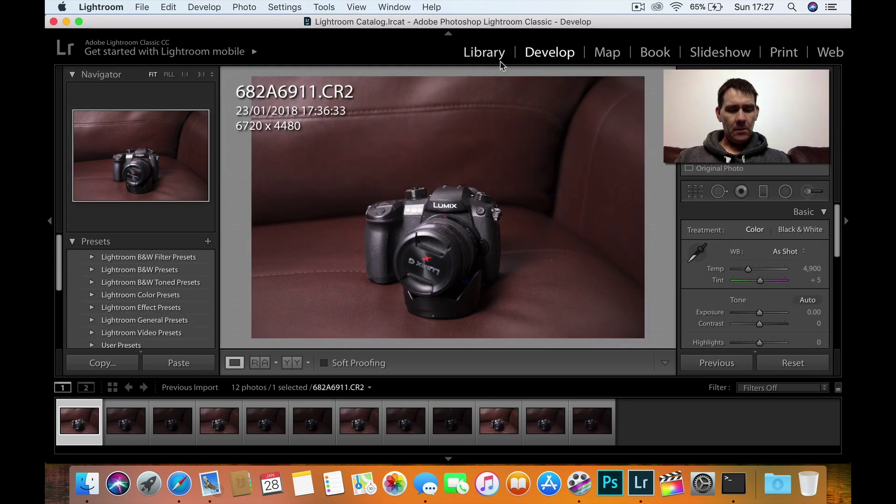
key(i)
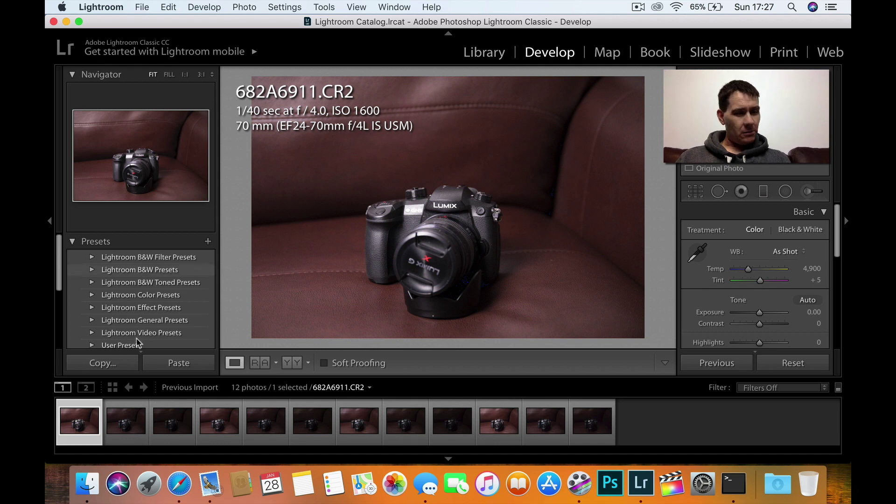
Step: Flag 682A6913, 682A6916, 682A6919 and 682A6922 as picks and filter the filmstrip to Flagged photos
click(172, 422)
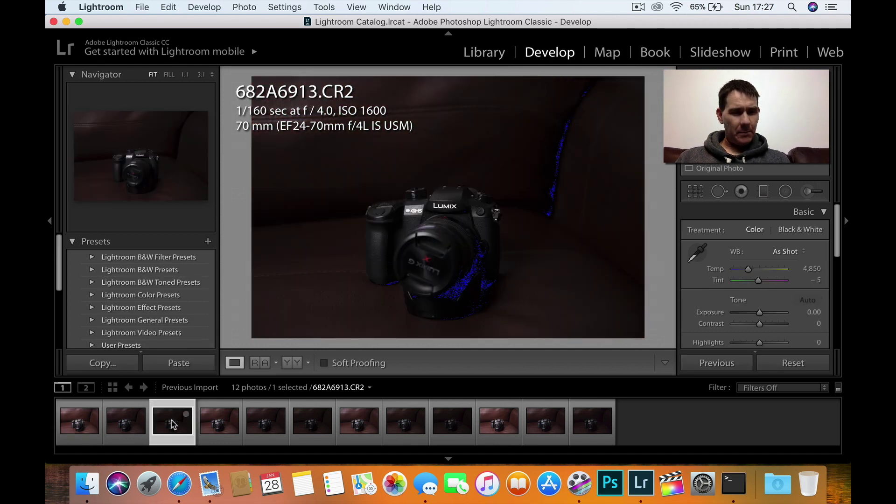
key(p)
click(323, 424)
key(p)
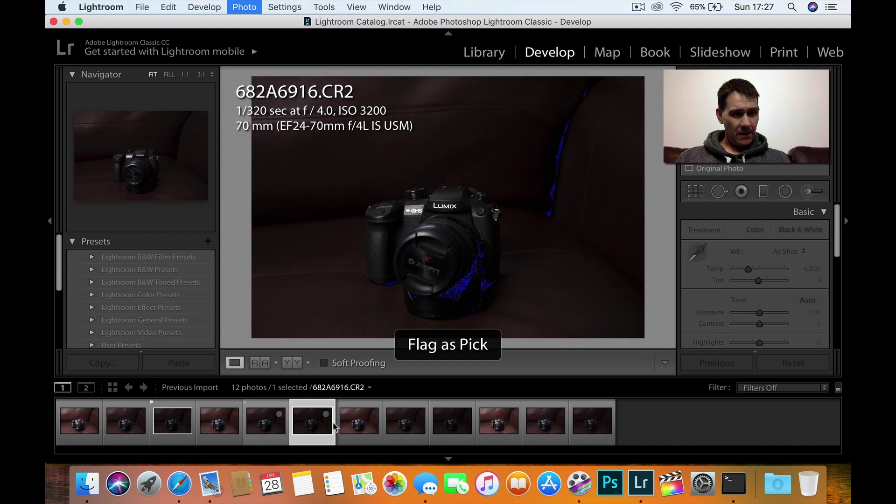
click(448, 423)
key(p)
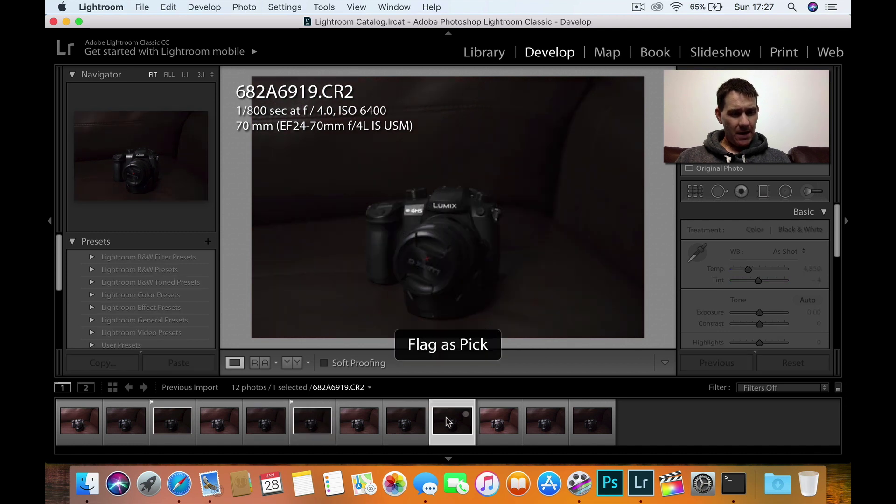
click(589, 418)
key(p)
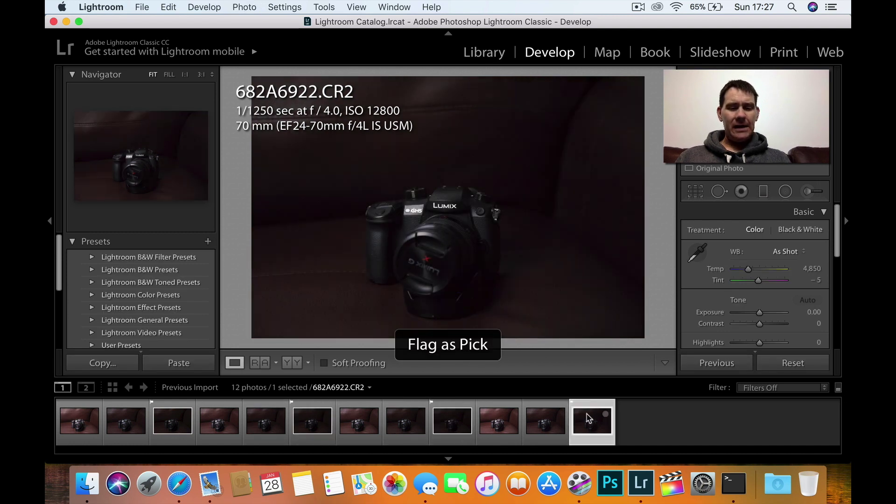
click(765, 389)
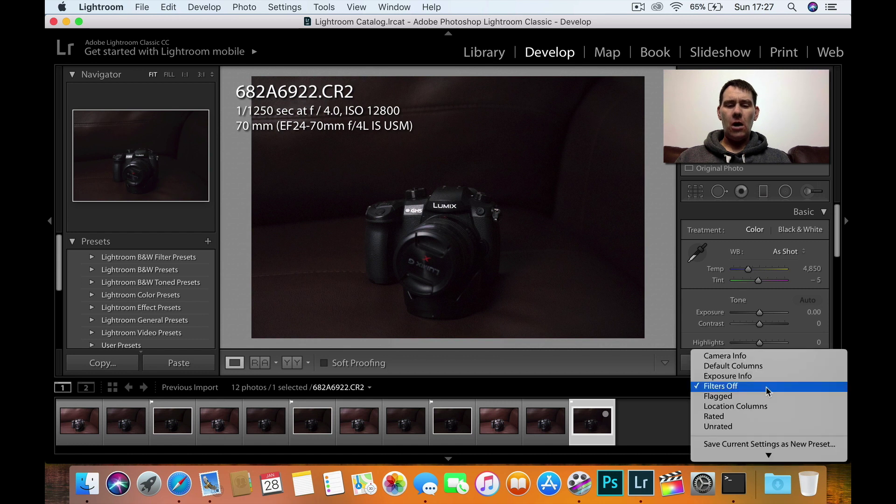
click(767, 396)
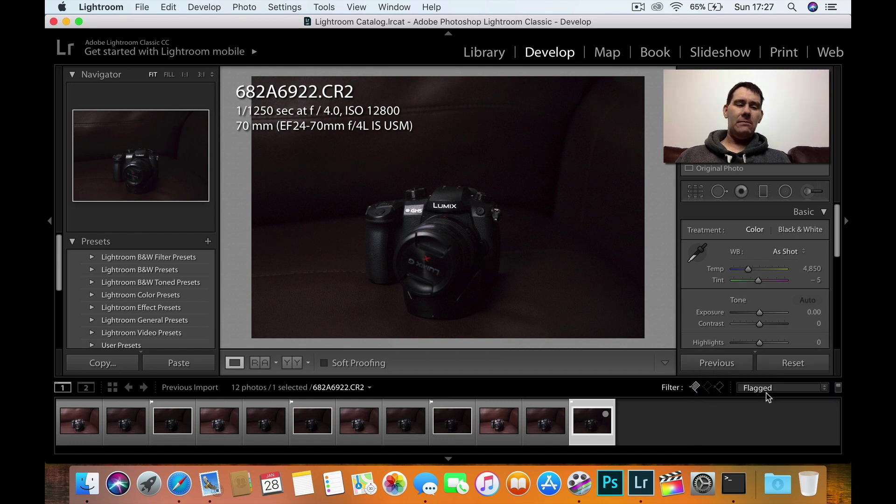
Step: Set the exposure of the first flagged photo, 682A6913.CR2, to +3.00
click(70, 419)
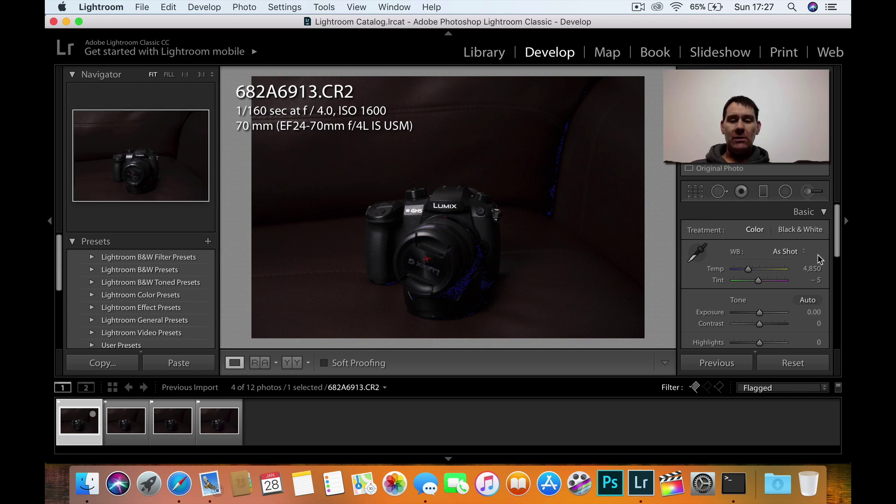
scroll(820, 259, down, 2)
click(814, 276)
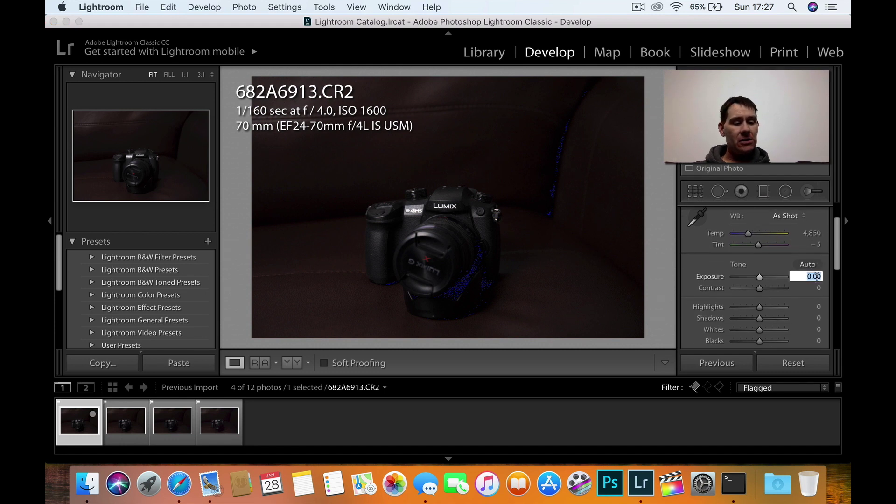
text(3)
key(Return)
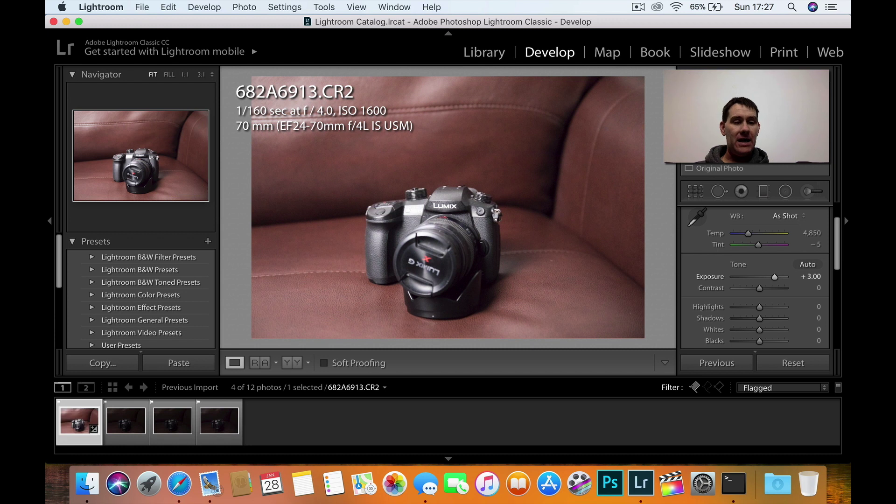
Step: View 682A6913.CR2 enlarged without panels and full screen, and compare its before and after versions
key(shift+Tab)
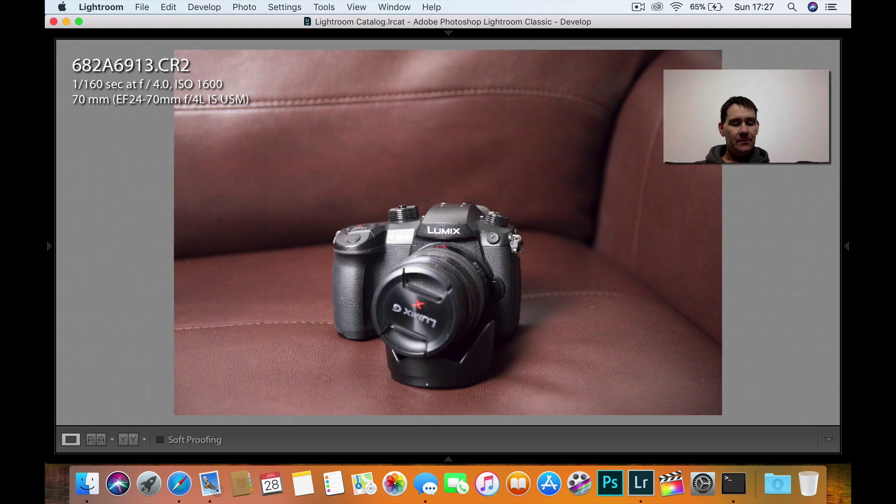
key(f)
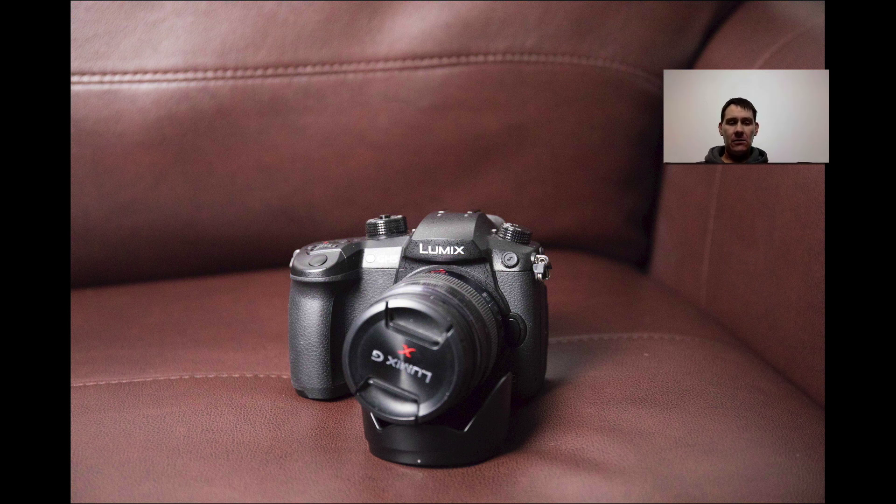
key(f)
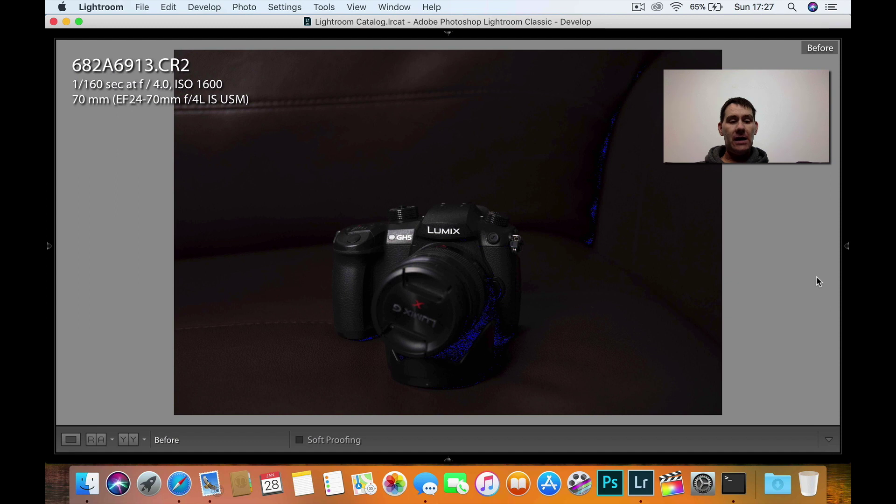
key(backslash)
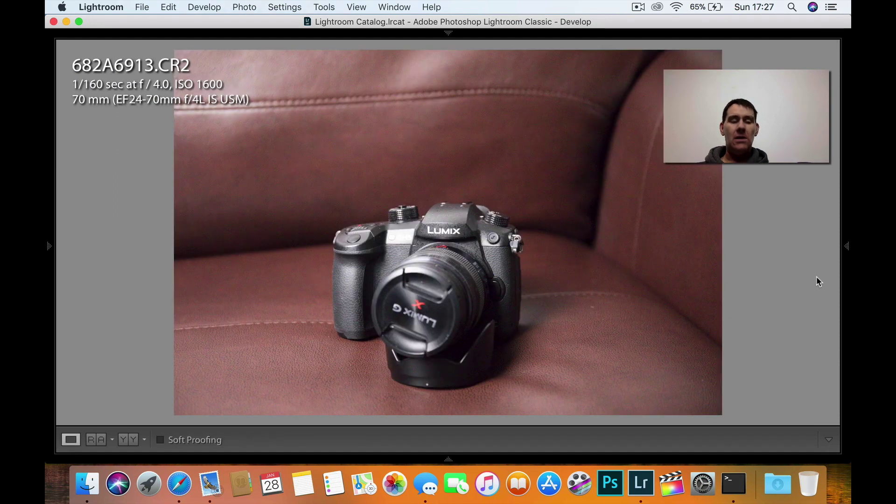
key(backslash)
key(backslash)
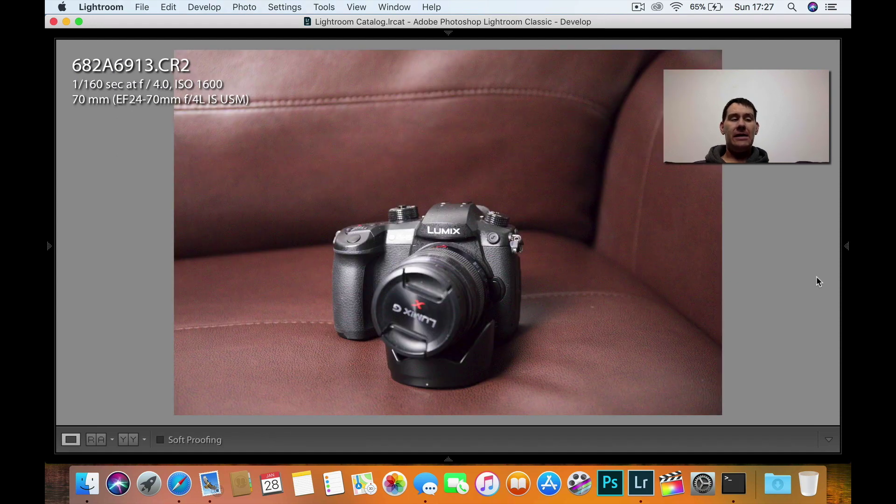
Step: Examine the brightened photo full screen at 1:1 around the camera body and background for noise, and return to the fitted view
key(f)
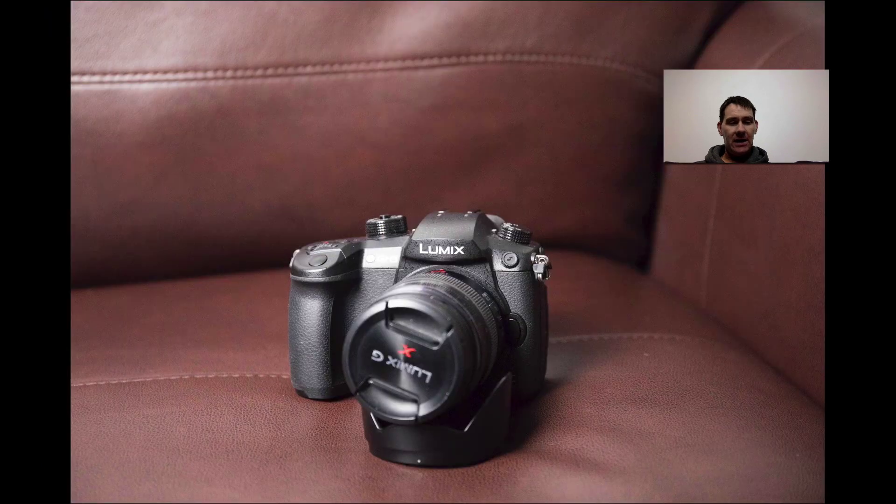
click(606, 208)
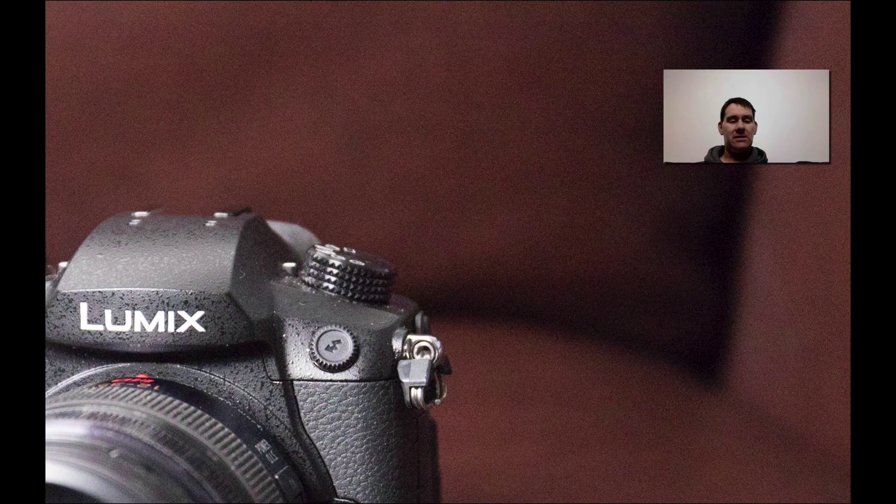
key(f)
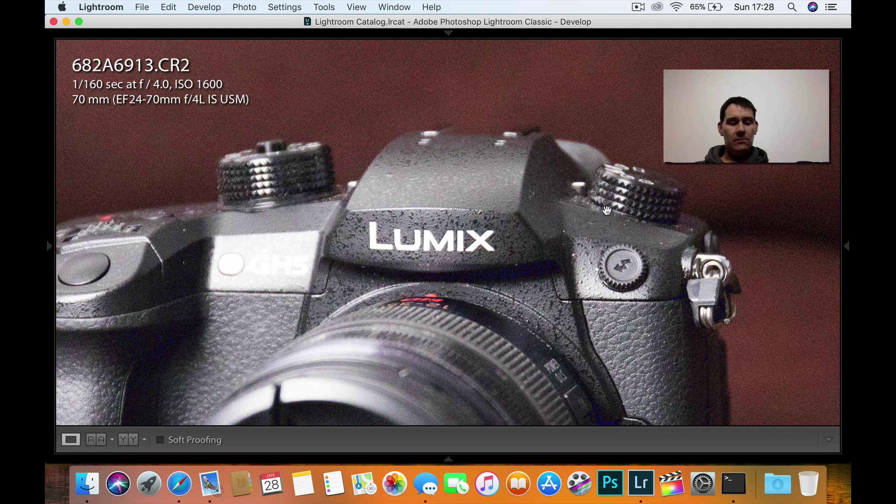
key(shift+Tab)
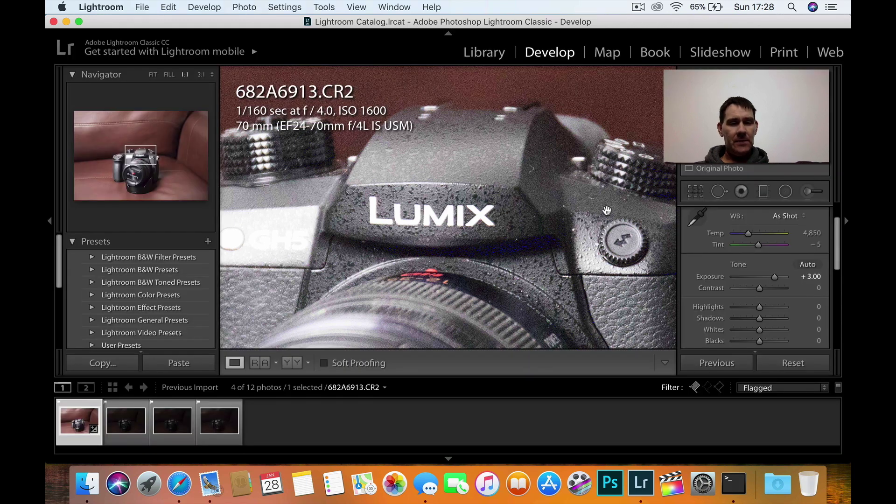
click(606, 210)
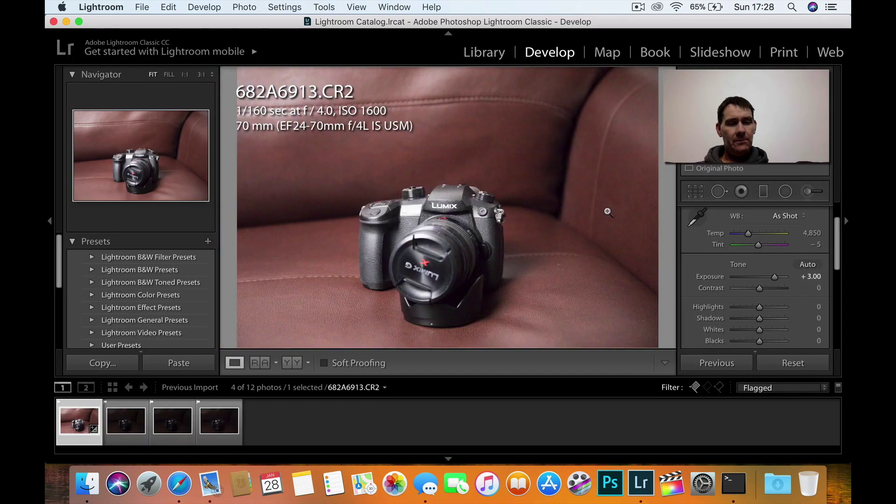
Step: Inspect the dark sofa area above the camera at 1:1 with panels hidden, comparing before and after both zoomed in and fitted
key(shift+Tab)
click(502, 182)
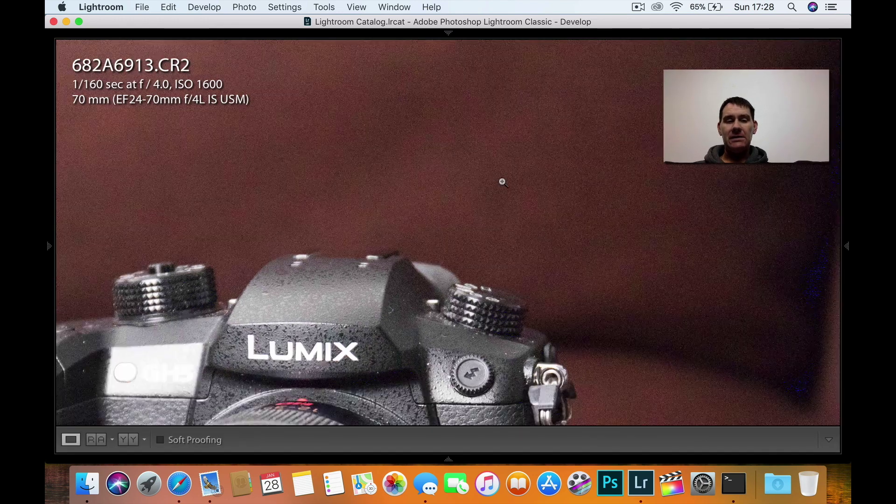
click(502, 181)
click(501, 182)
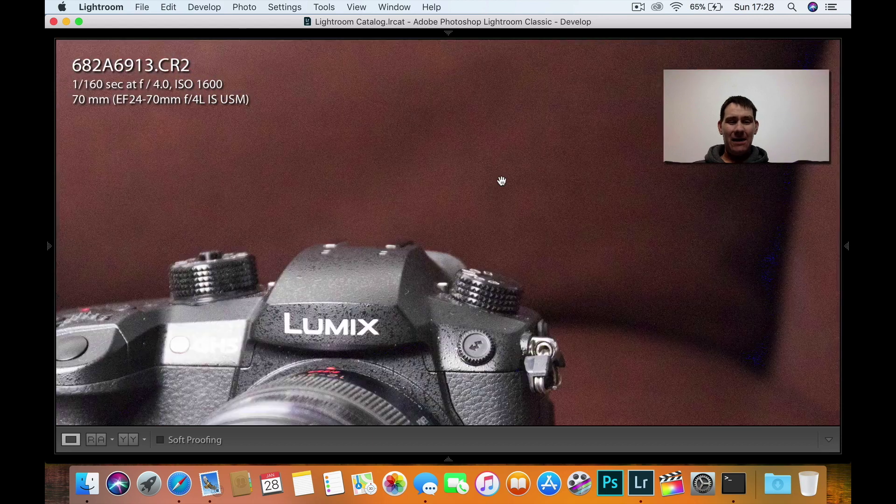
key(backslash)
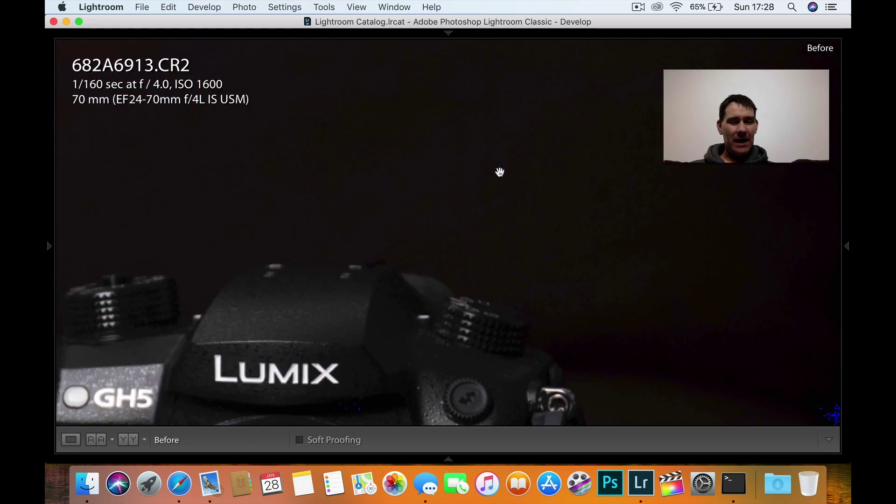
click(500, 173)
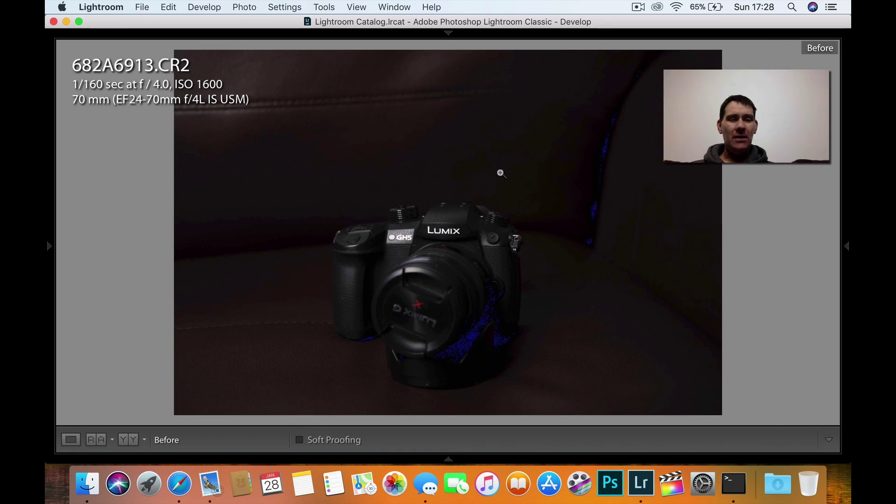
key(backslash)
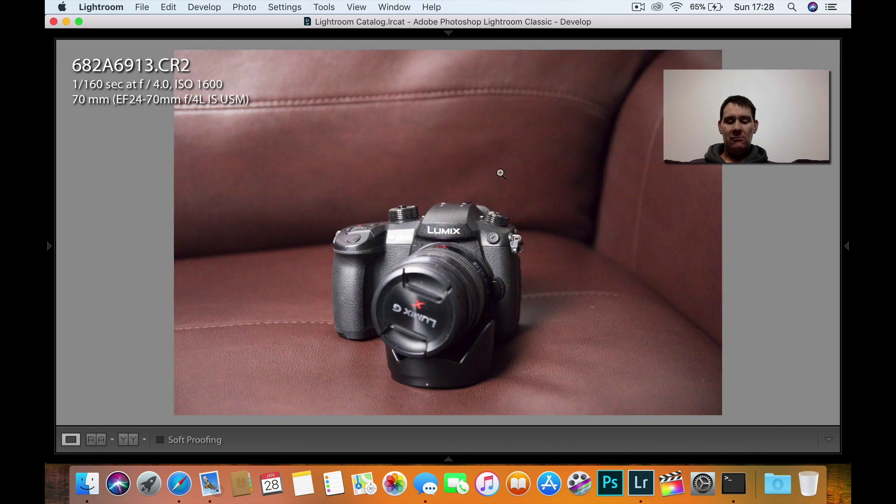
key(backslash)
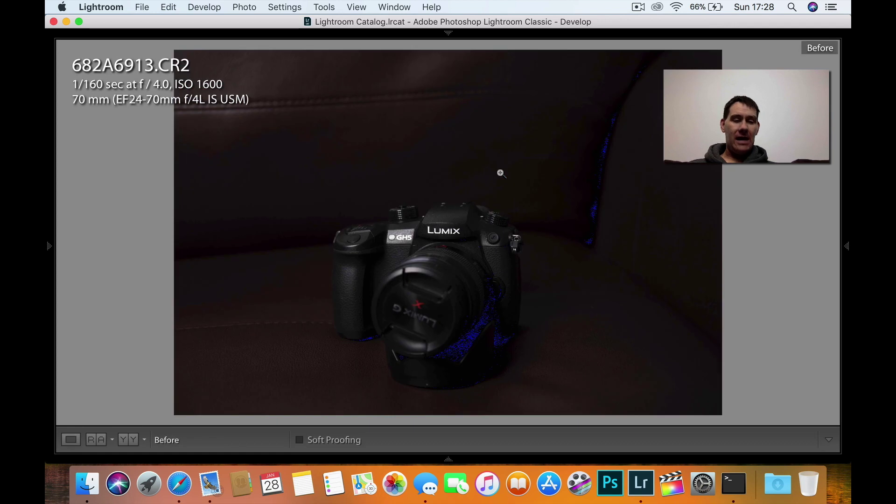
key(backslash)
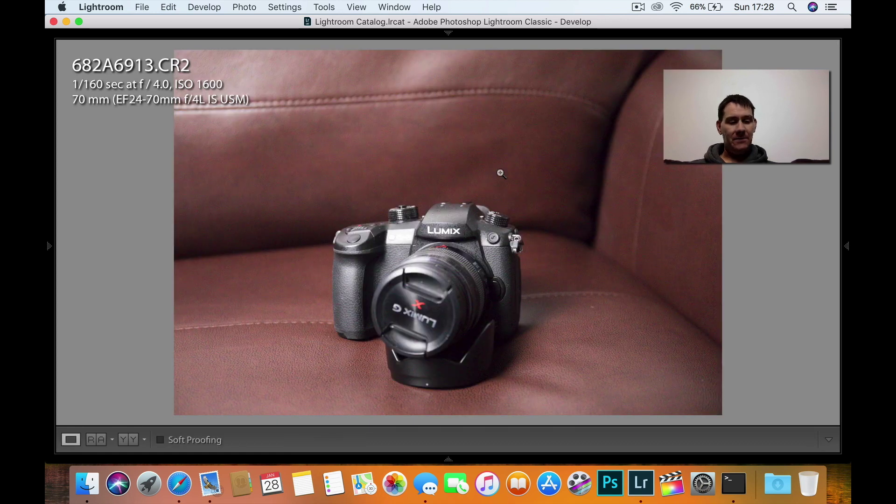
Step: Select the second flagged photo, 682A6916.CR2, from the filmstrip and show it enlarged with the filmstrip hidden
click(451, 460)
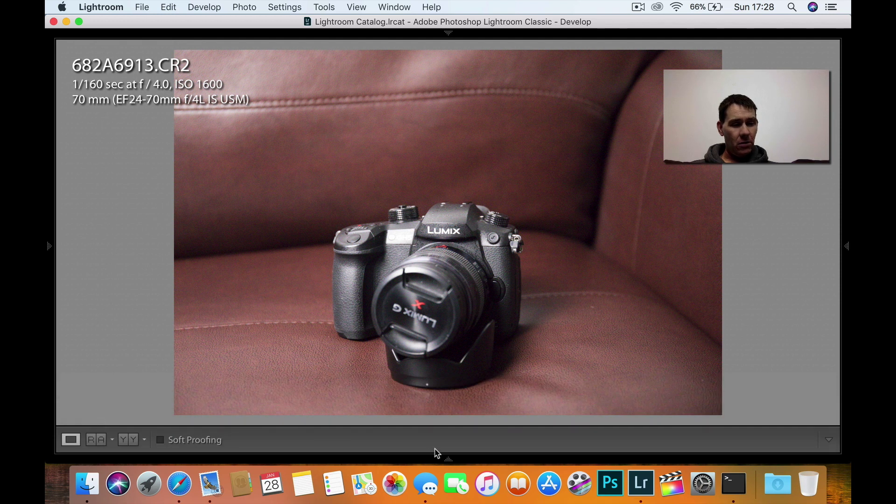
click(446, 460)
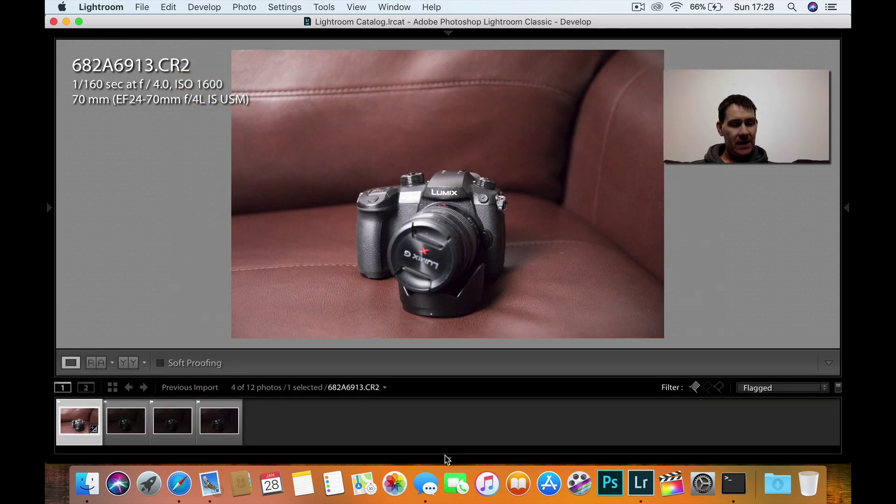
click(135, 441)
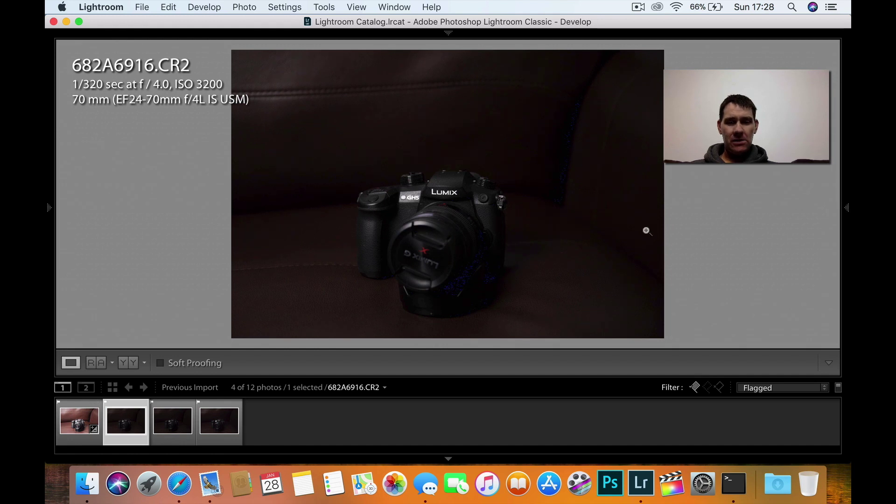
key(F6)
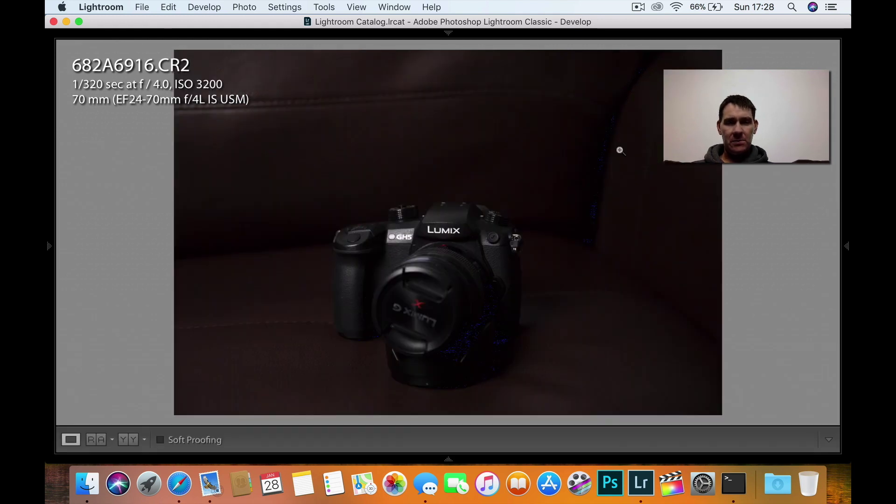
Step: Set the exposure of 682A6916.CR2 to +3.00
mouse_move(848, 244)
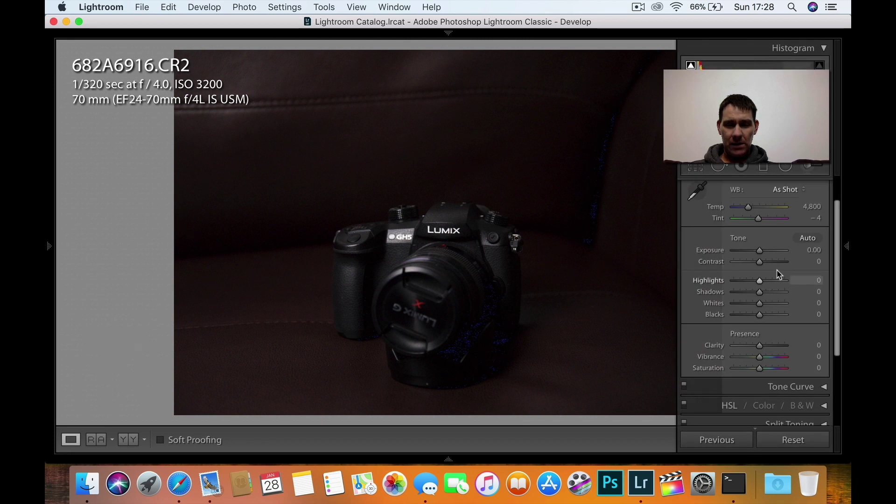
click(816, 250)
text(3)
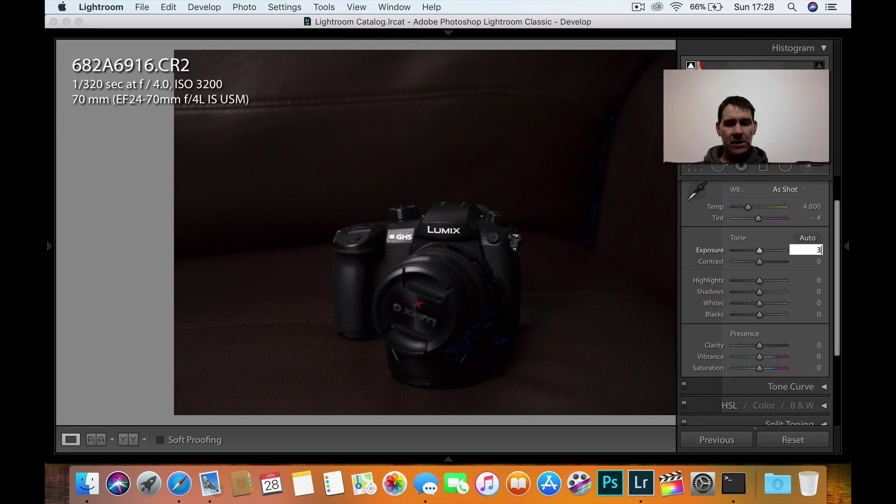
key(Return)
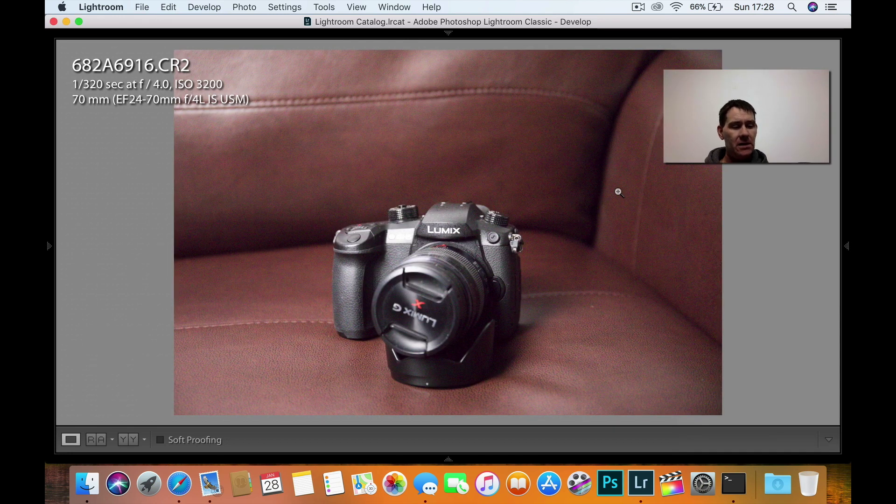
Step: Inspect the brightened sofa shadows and camera top of 682A6916.CR2 at 1:1, and compare the fitted photo's before and after versions
click(617, 191)
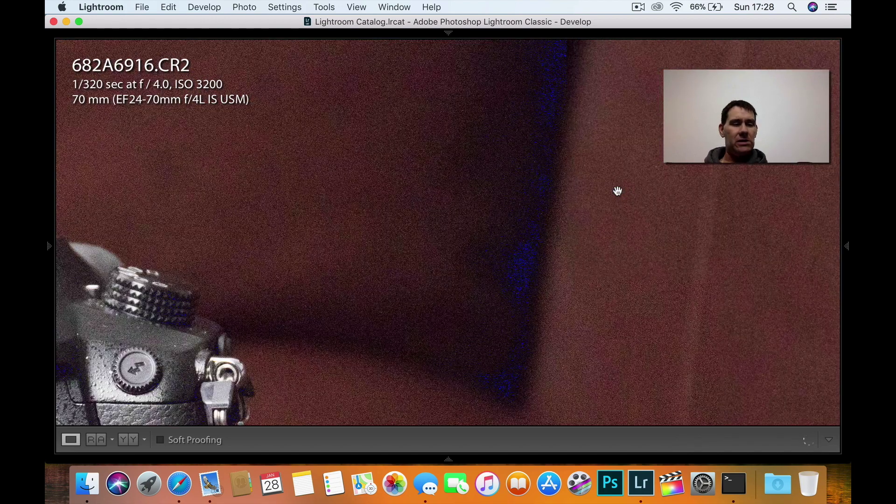
click(618, 191)
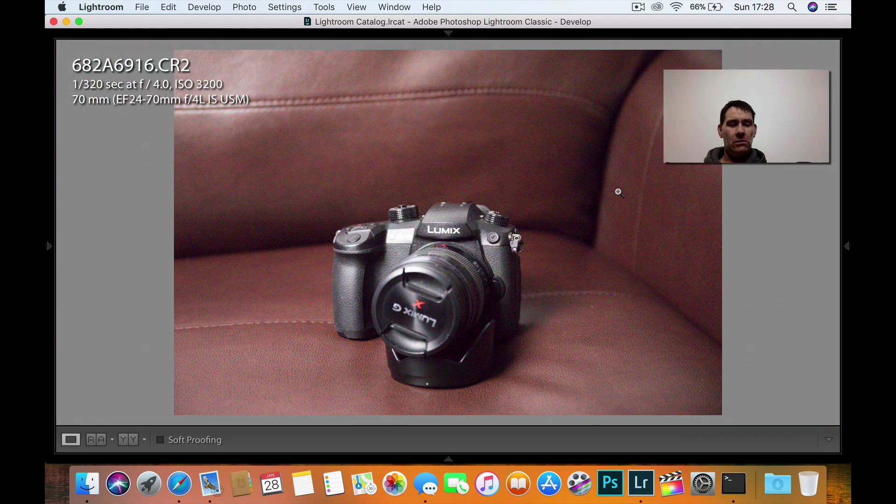
key(backslash)
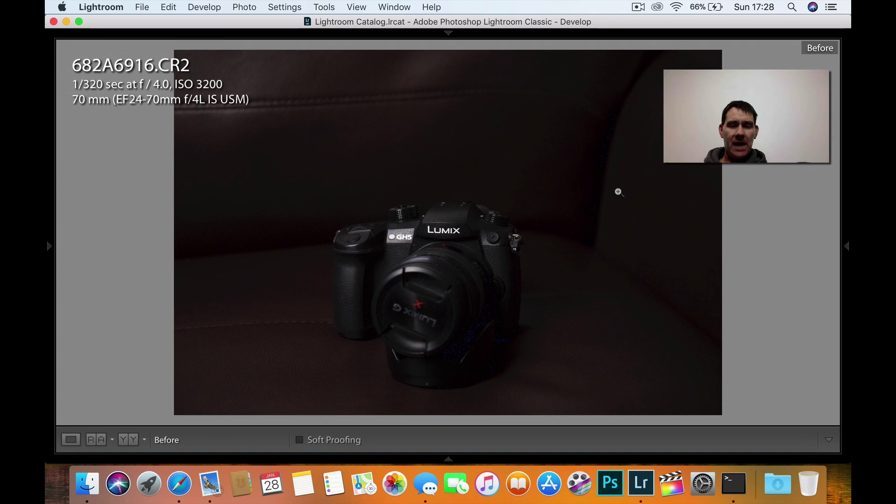
key(backslash)
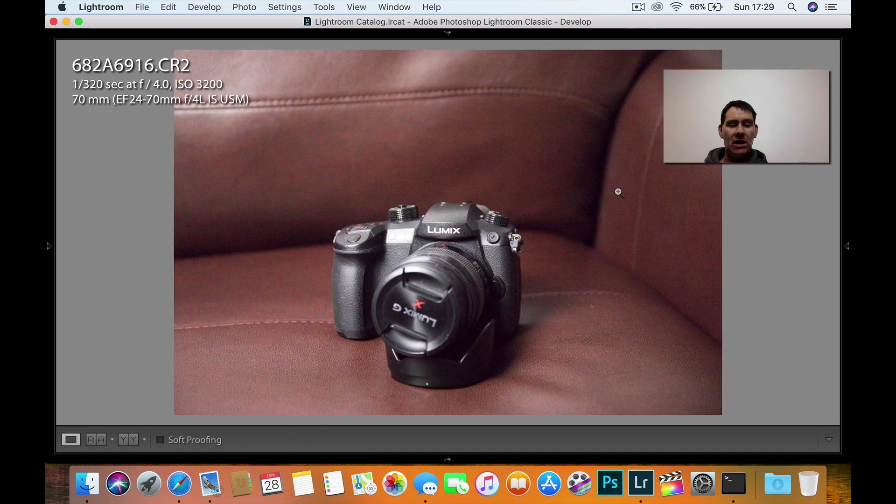
click(441, 177)
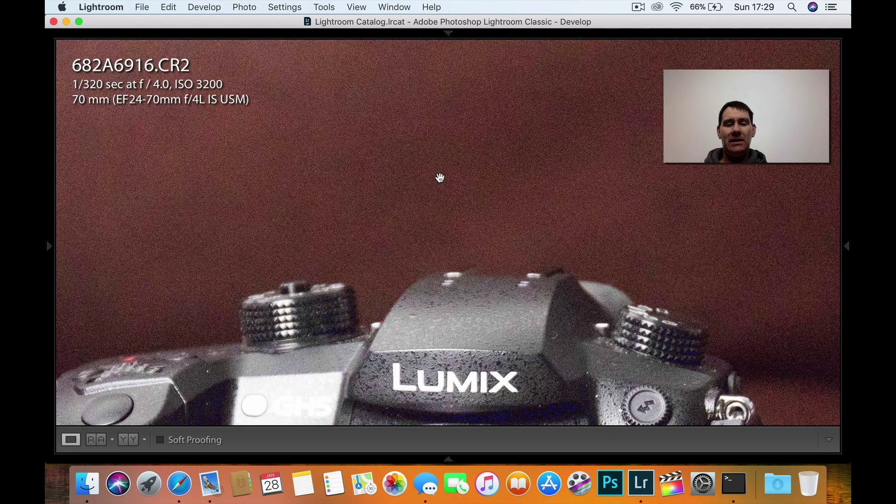
click(440, 178)
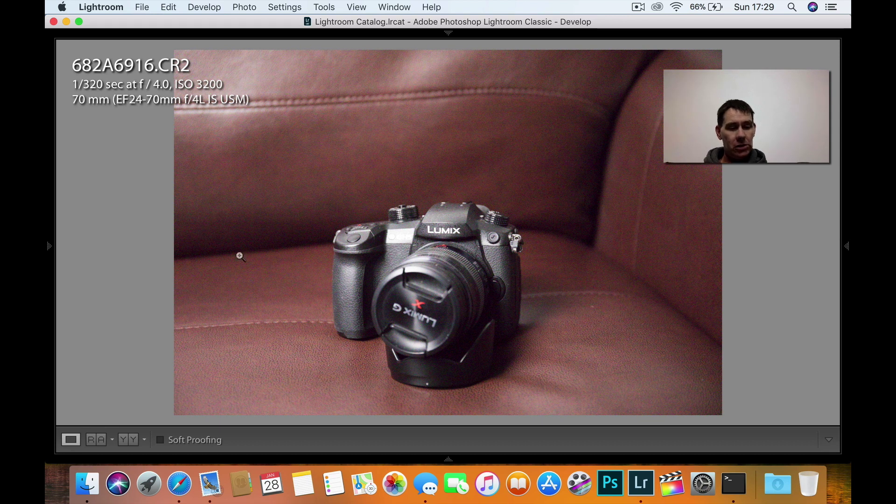
Step: Select the third flagged photo, 682A6919.CR2, and set its exposure to +3.00
mouse_move(458, 460)
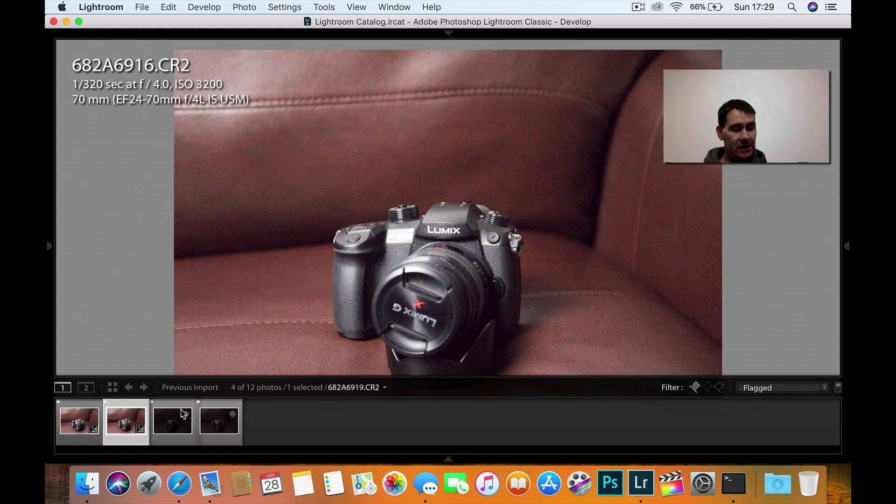
click(176, 422)
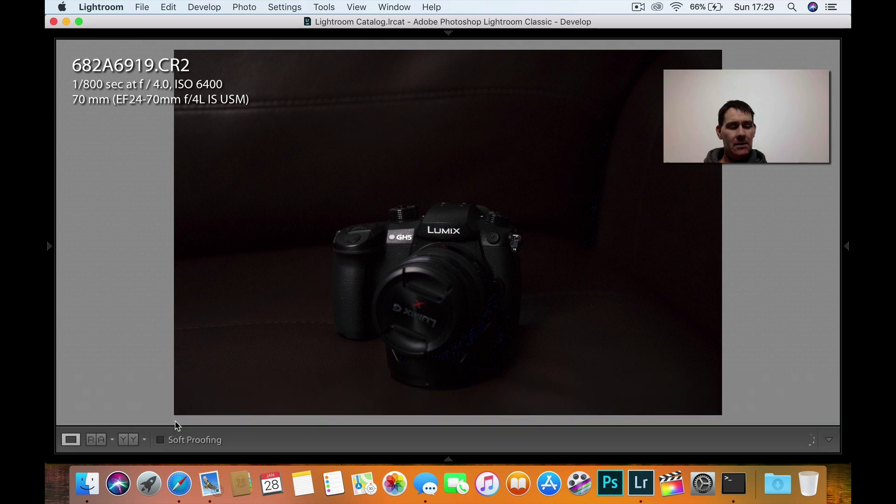
key(shift+Tab)
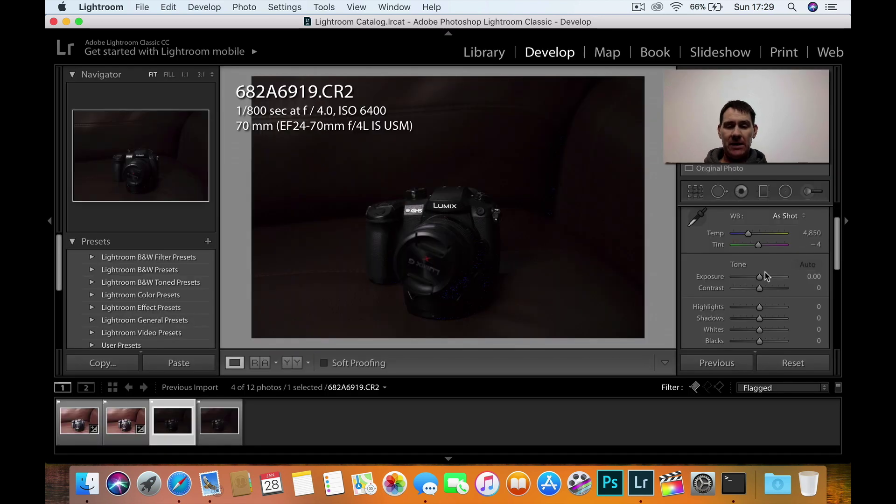
click(818, 277)
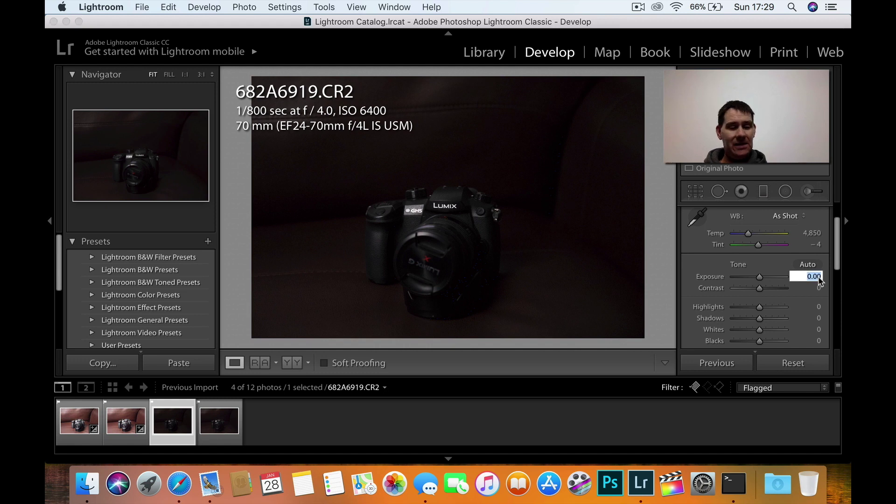
text(3)
key(Return)
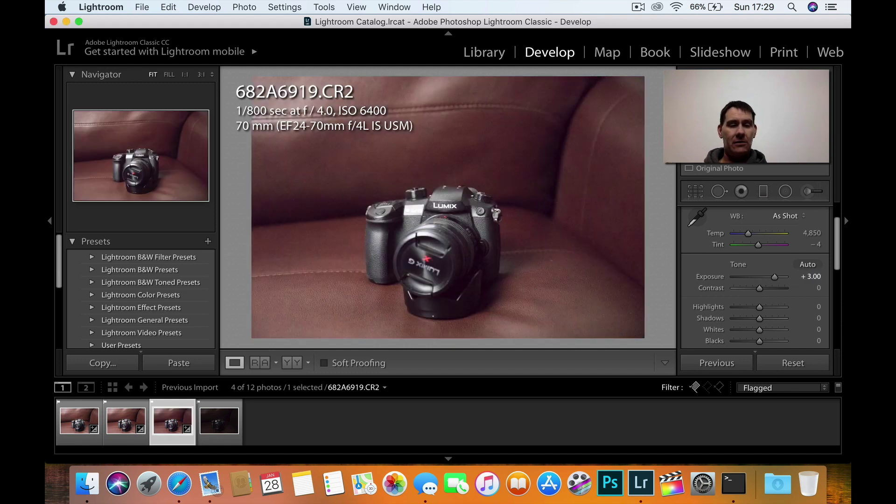
Step: Examine 682A6919.CR2 for noise with panels hidden, at 1:1 around the camera and dark sofa, then fitted and full screen
key(shift+Tab)
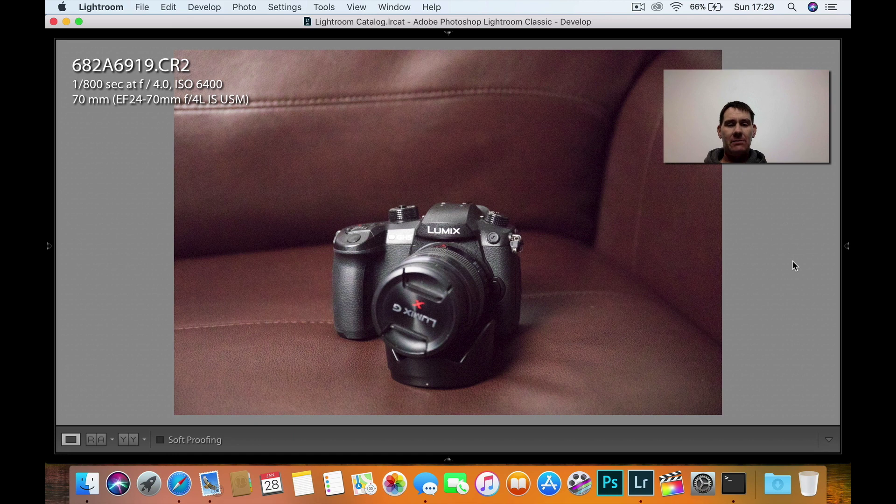
click(522, 197)
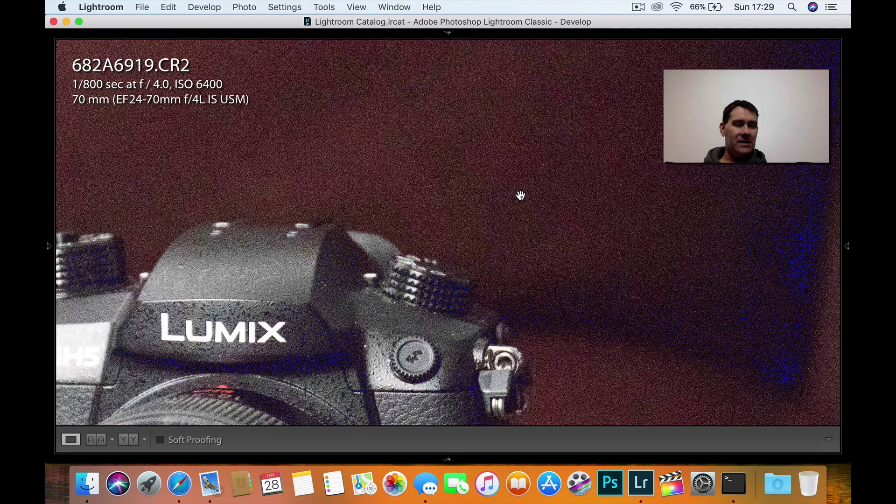
click(556, 219)
click(611, 246)
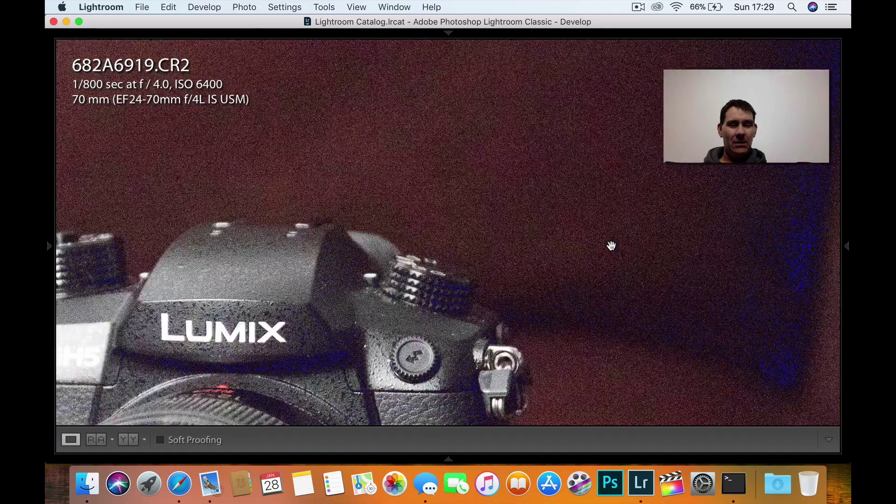
click(524, 195)
click(524, 195)
click(524, 195)
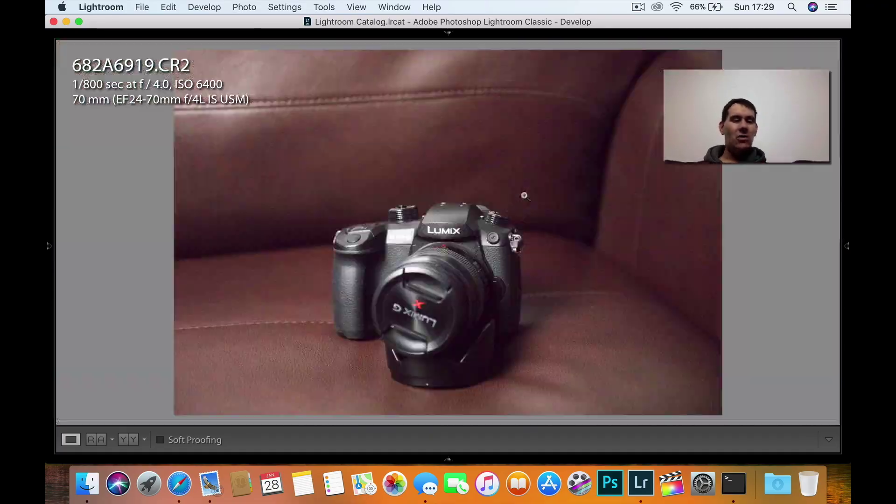
click(524, 195)
click(524, 195)
click(524, 195)
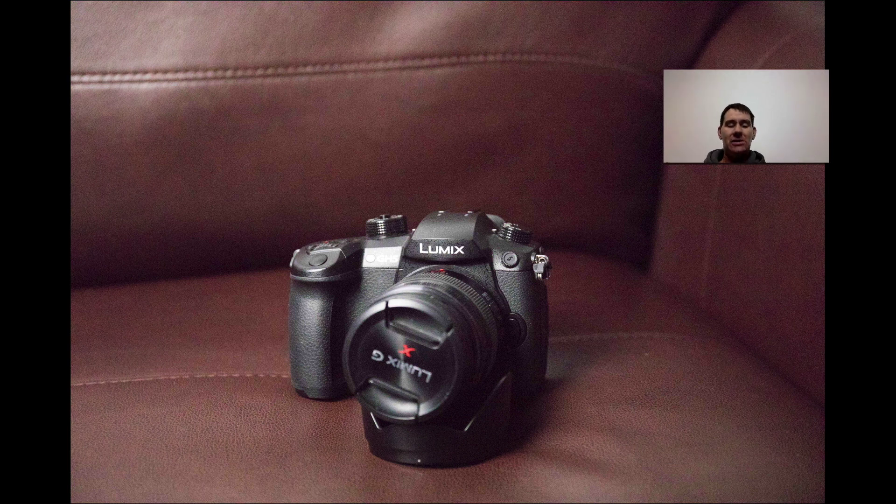
key(f)
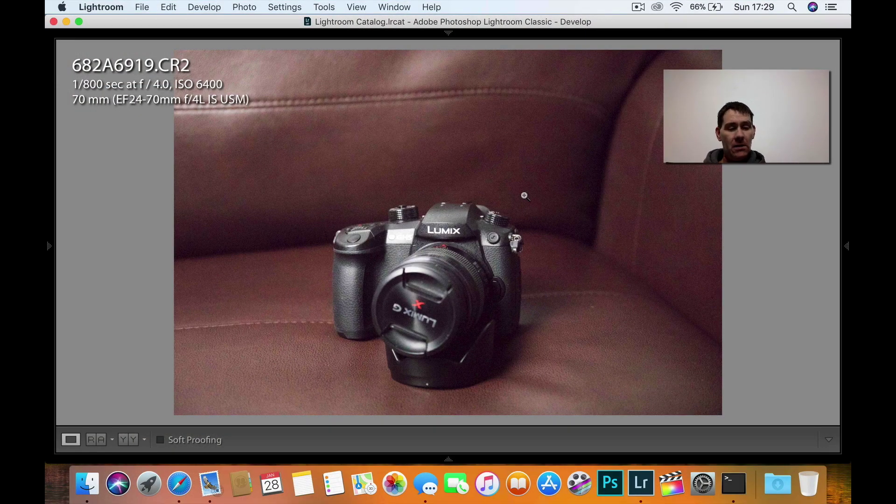
Step: Select the fourth flagged photo, 682A6922.CR2, and set its exposure to +3.00
mouse_move(452, 462)
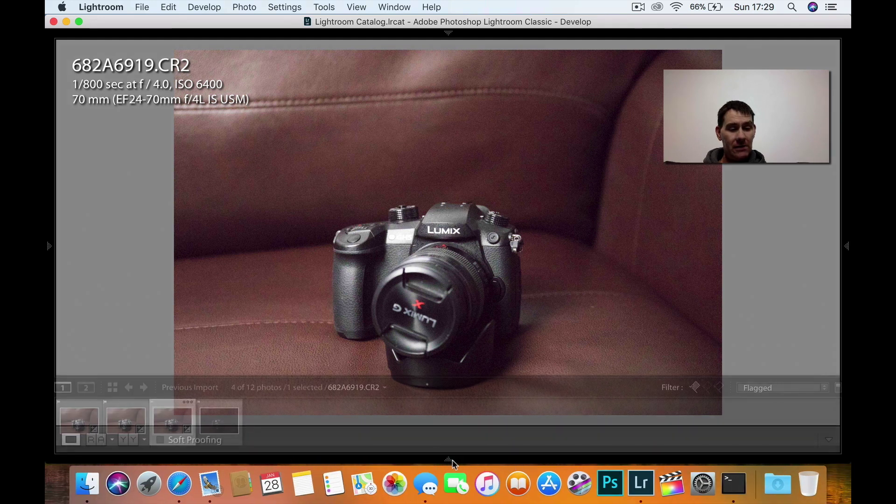
click(224, 421)
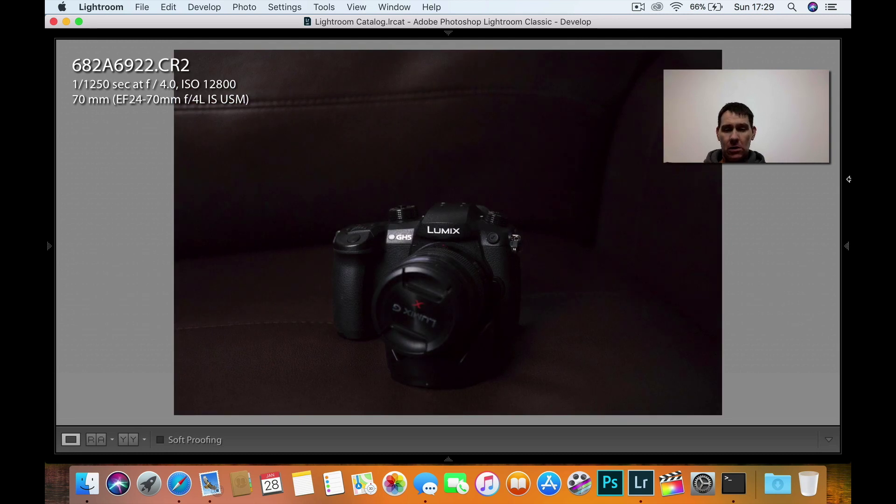
mouse_move(849, 237)
click(812, 249)
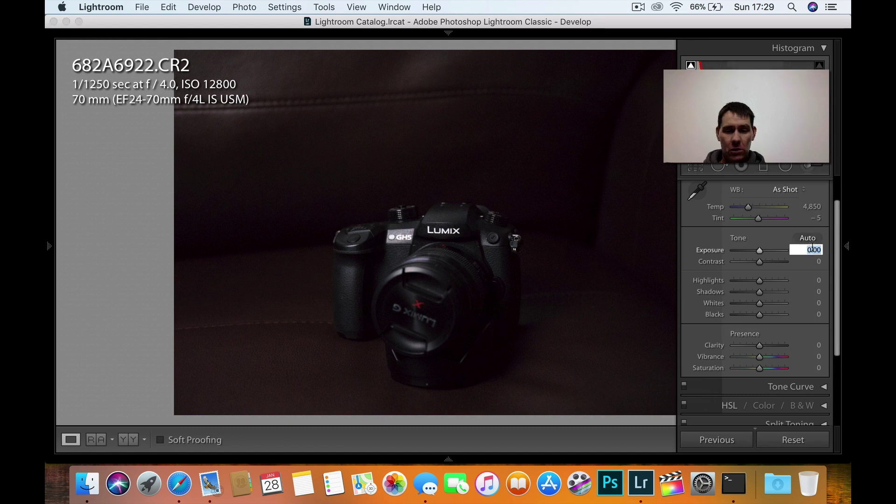
text(3)
key(Return)
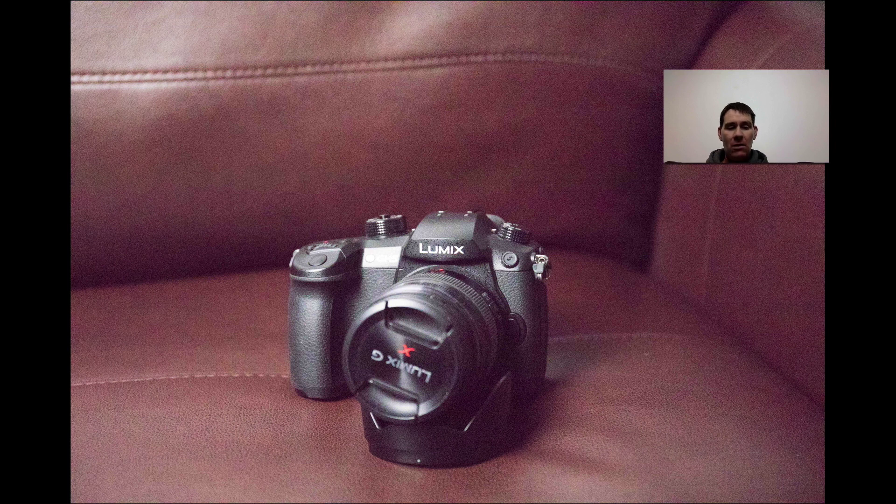
Step: Leave the full-screen view and turn off the flagged filter so the filmstrip lists all photos
key(Escape)
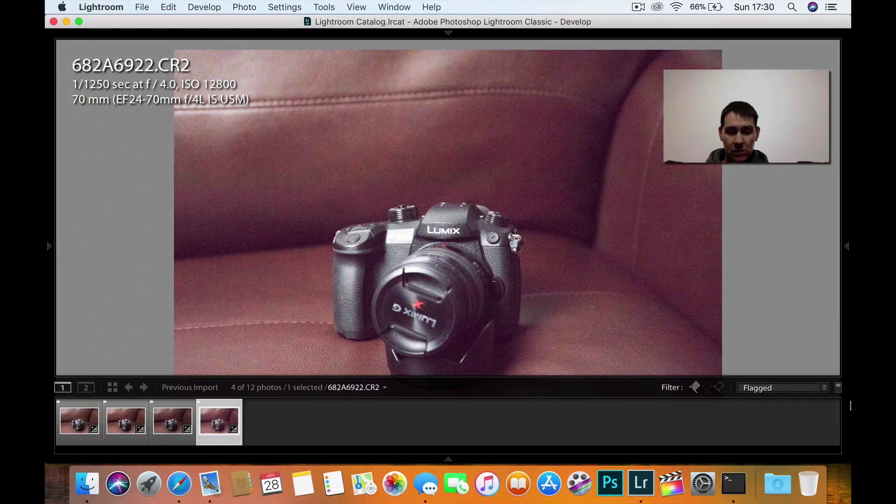
click(775, 388)
click(772, 376)
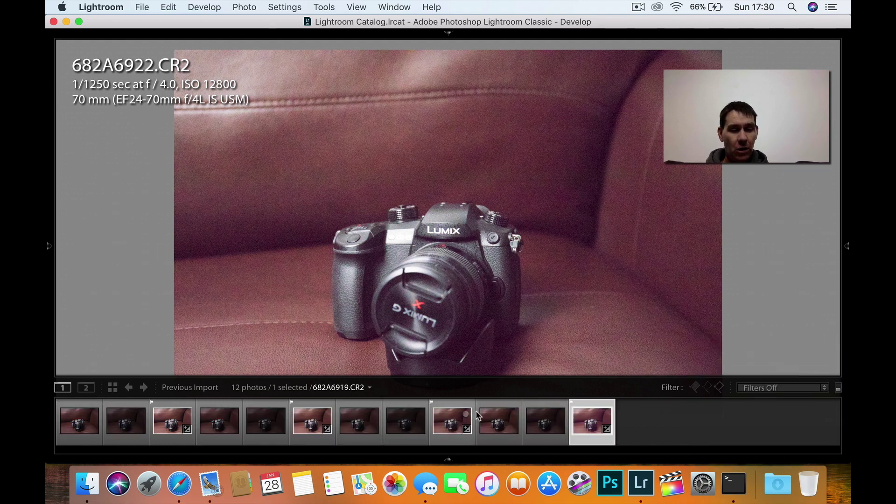
Step: View 682A6920.CR2, and delete the darker neighbouring photo 682A6921.CR2 from disk
click(496, 423)
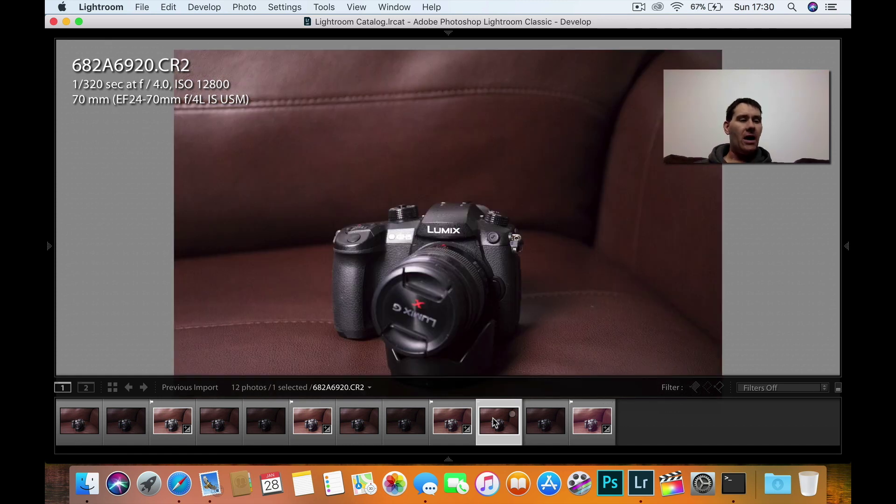
click(541, 430)
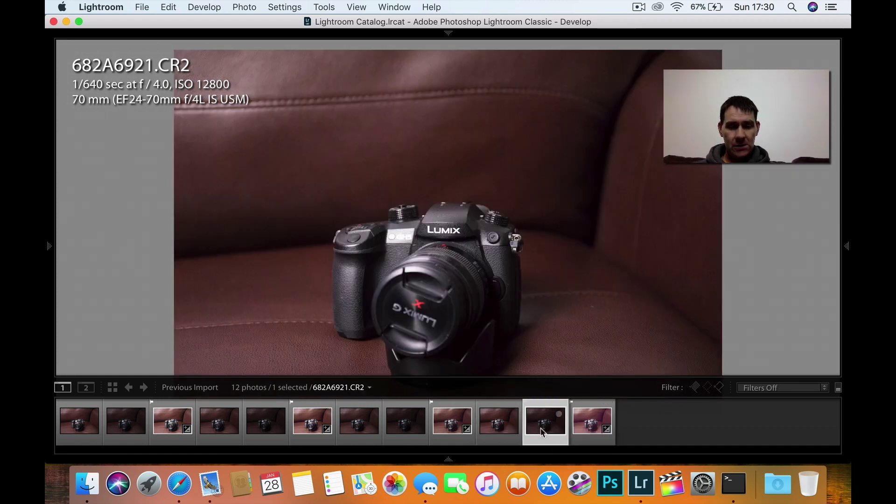
key(BackSpace)
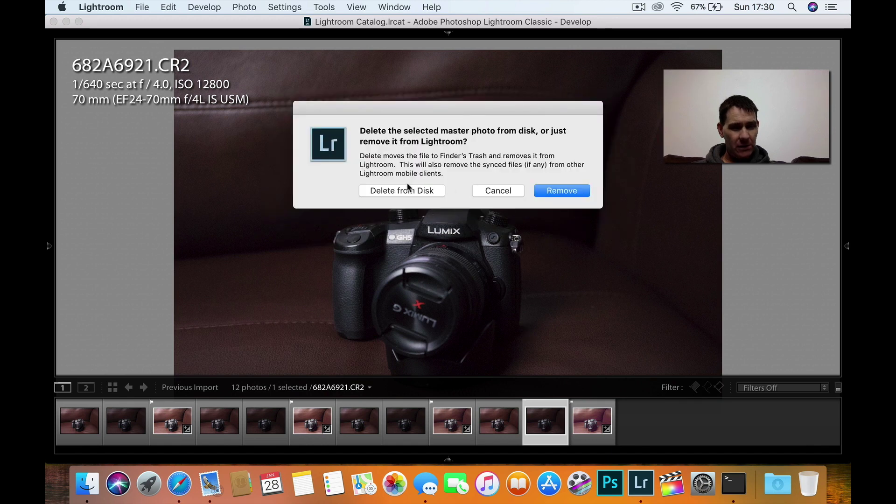
click(411, 190)
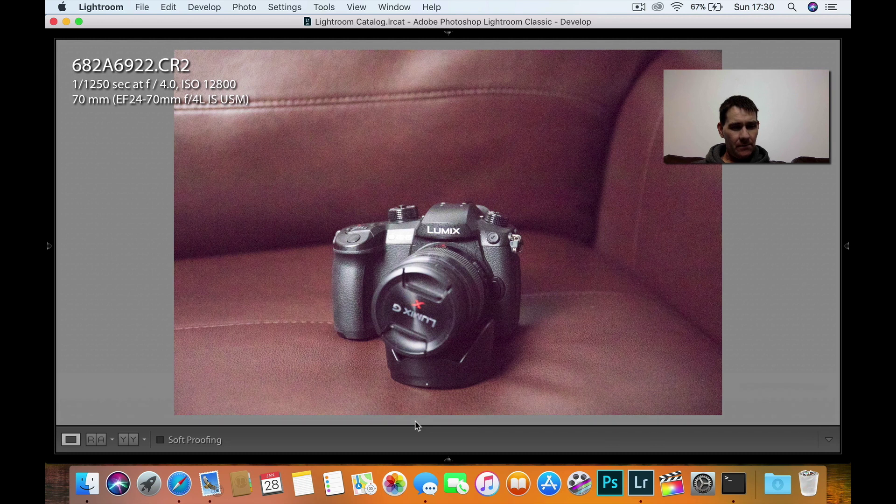
Step: Compare 682A6920.CR2 with the brightened 682A6922.CR2, and check the before and after versions of 682A6922.CR2
mouse_move(450, 461)
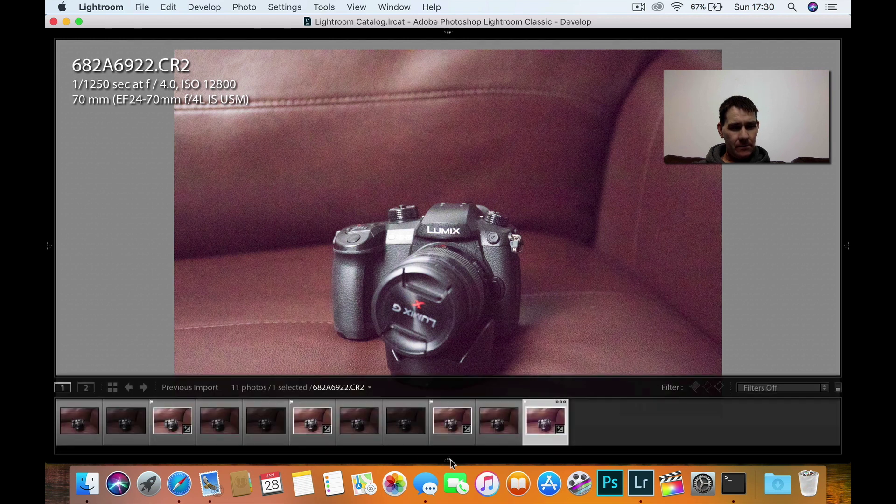
click(497, 428)
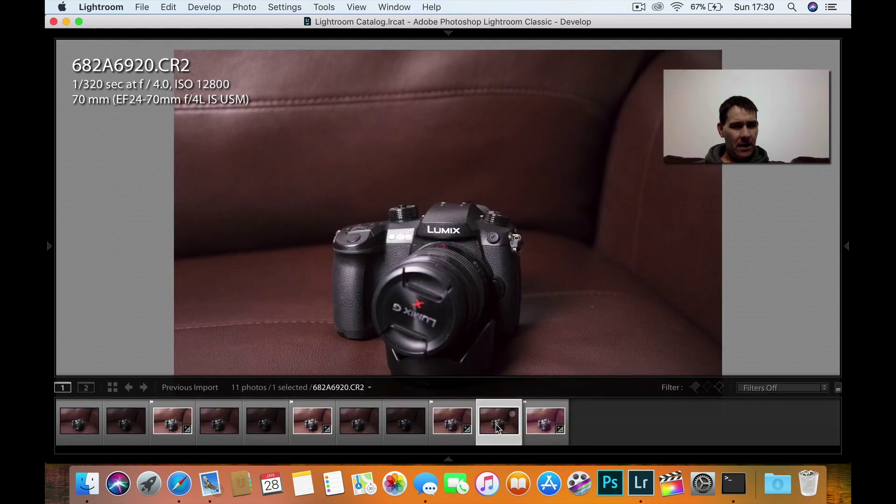
click(544, 427)
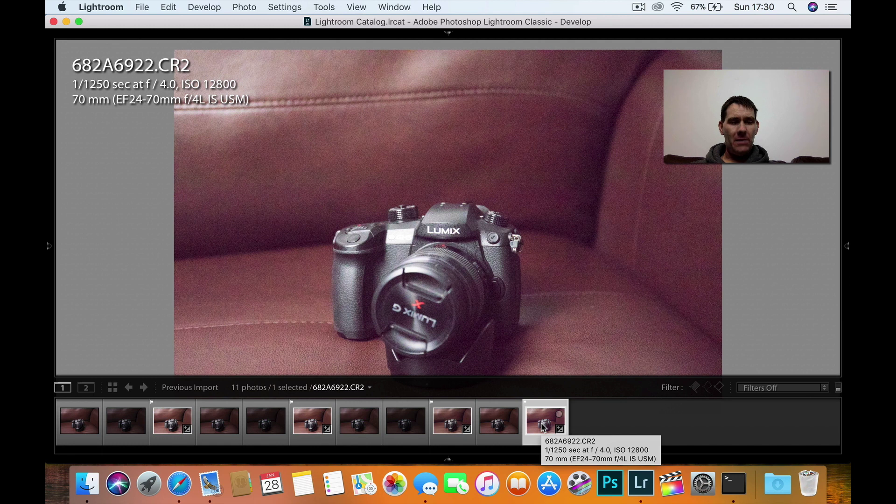
key(backslash)
key(backslash)
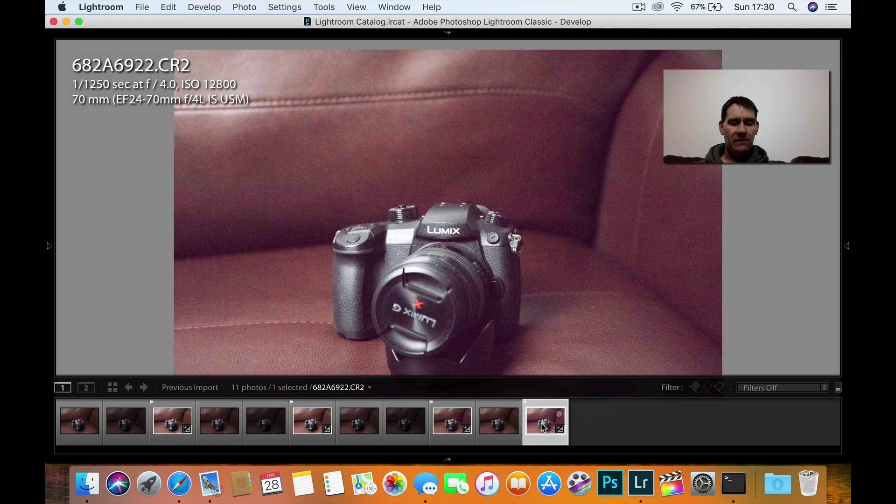
Step: Delete the dark ISO 6400 photo 682A6918.CR2 from disk
click(397, 425)
key(BackSpace)
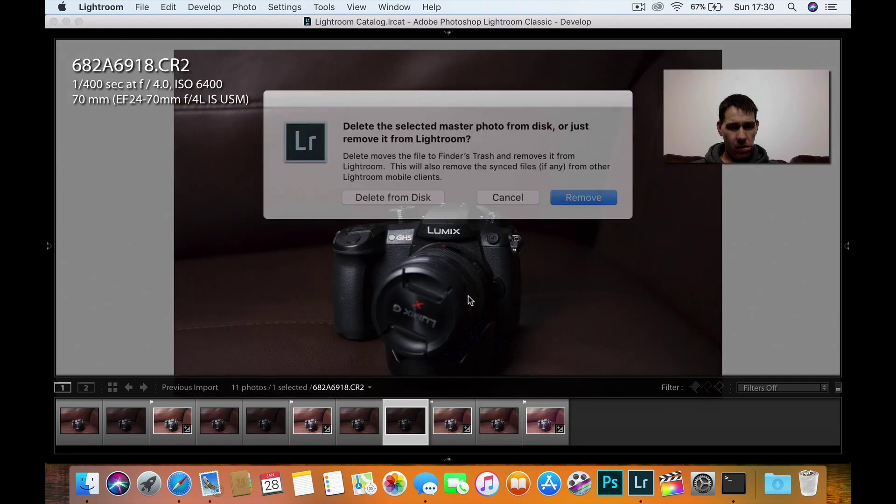
click(389, 187)
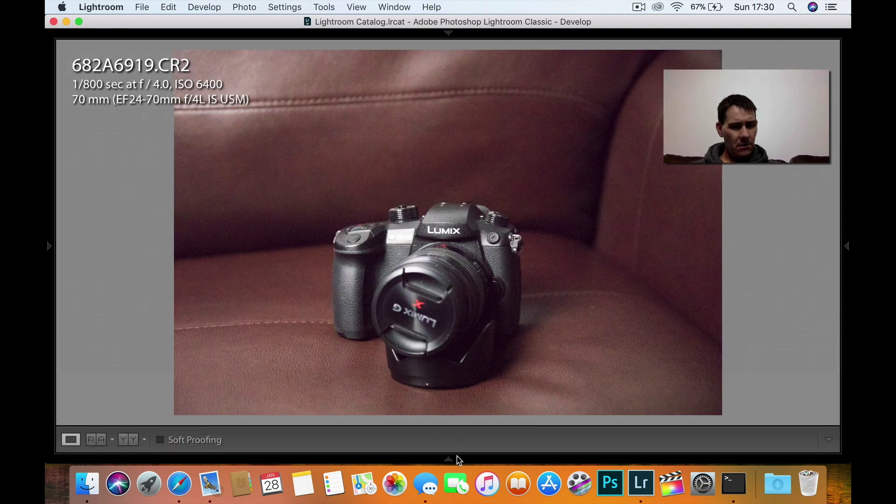
Step: View 682A6917.CR2 with the filmstrip hidden and compare it with the brightened 682A6919.CR2
mouse_move(455, 459)
click(362, 432)
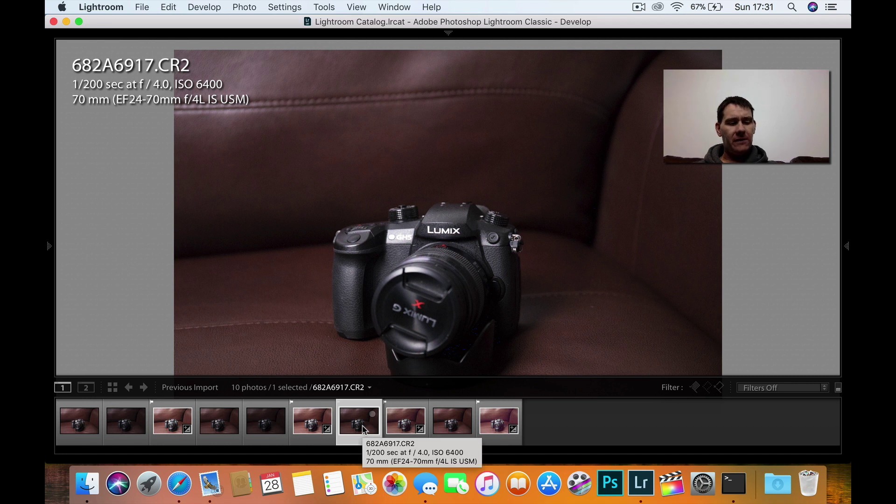
key(F6)
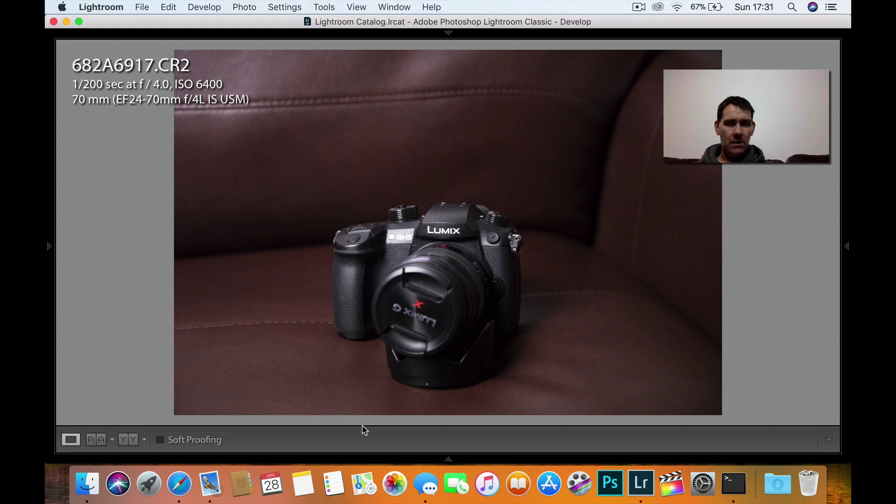
key(Right)
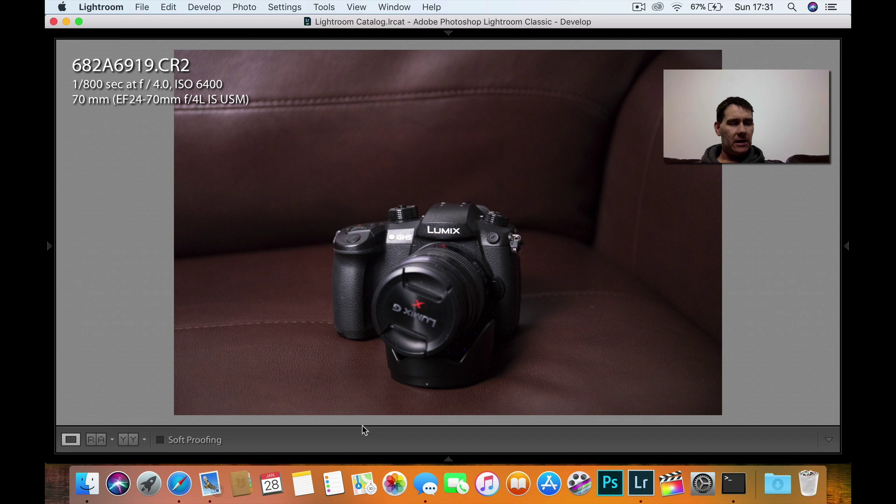
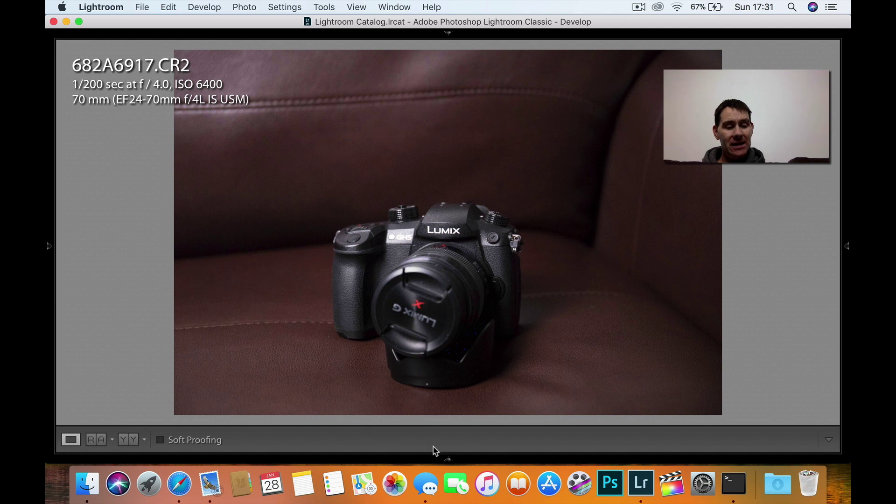
Step: Bring back the filmstrip, view the ISO 3200 photos 682A6915.CR2 and 682A6916.CR2, and check the before and after versions of 682A6916.CR2
click(448, 459)
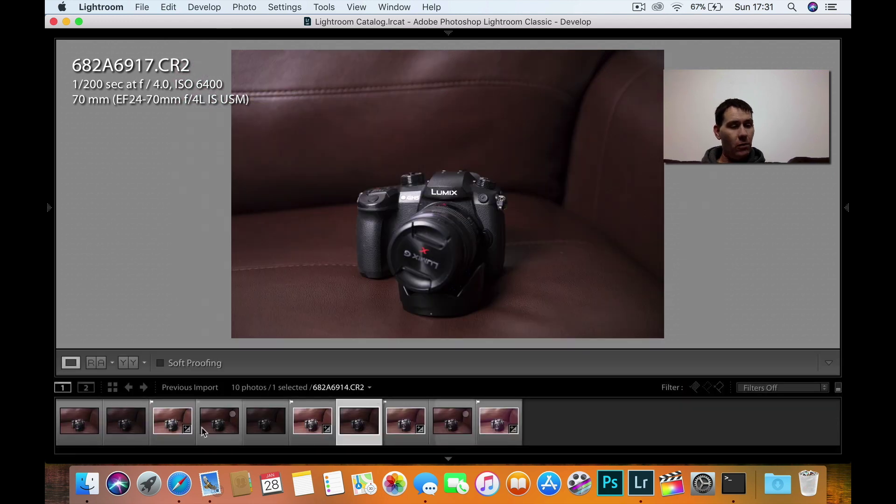
click(266, 431)
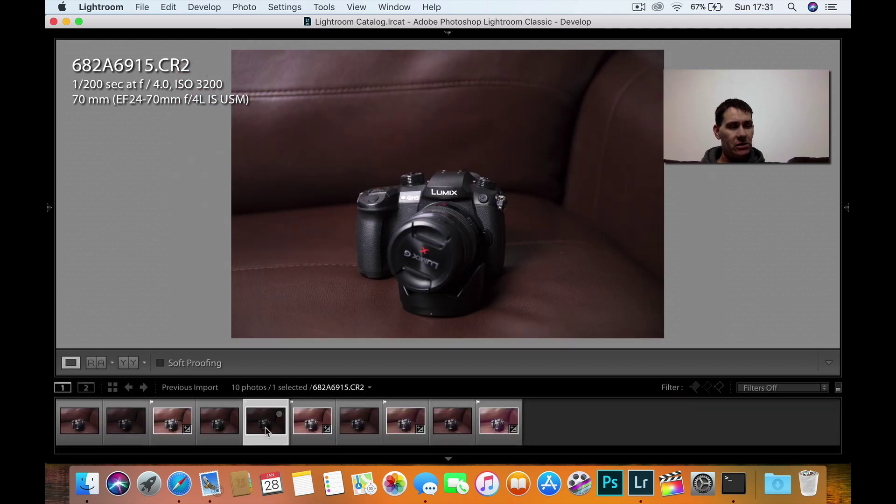
click(312, 428)
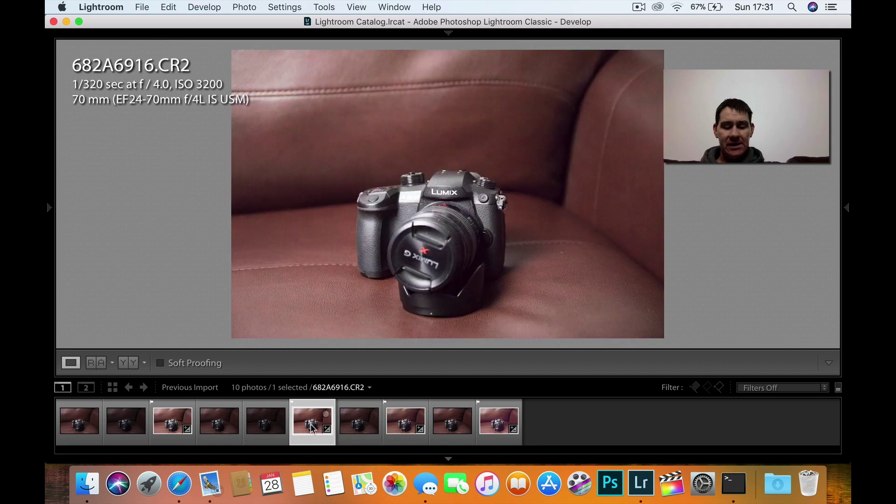
key(backslash)
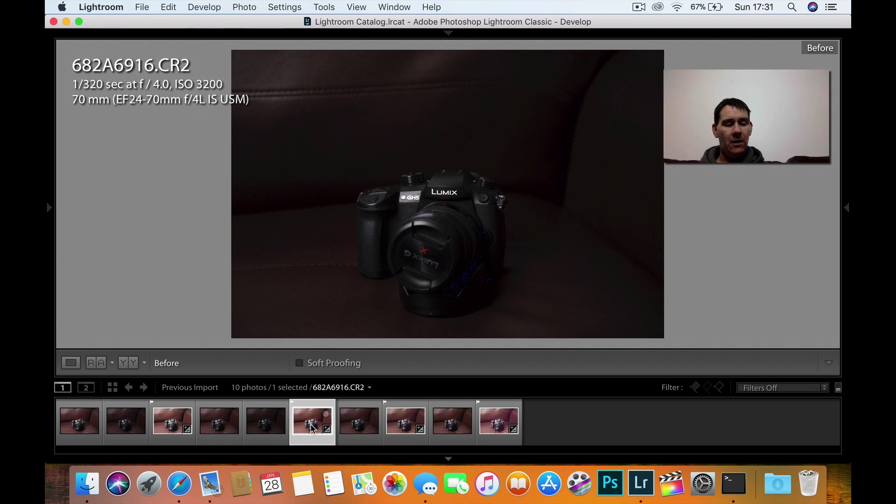
key(backslash)
Step: Delete the ISO 3200 photo 682A6915.CR2 from disk
click(265, 423)
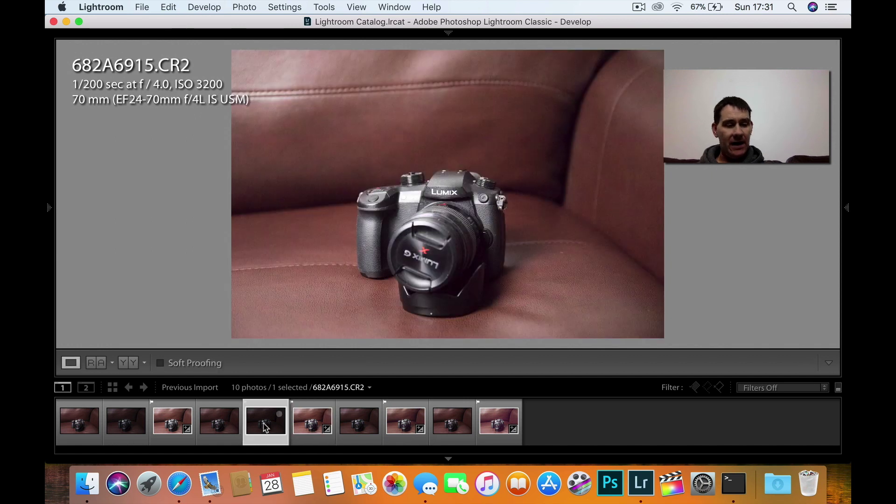
key(Delete)
click(383, 190)
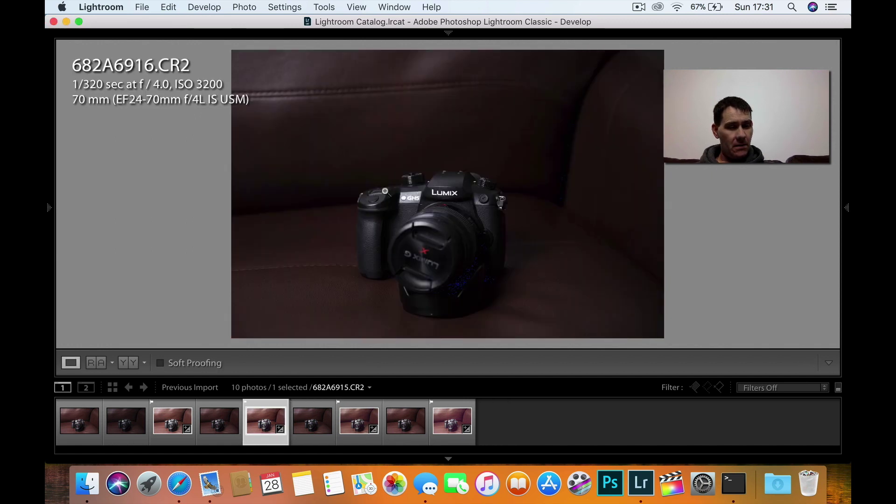
Step: Select 682A6914.CR2, inspect it full screen, and set its exposure to +1.00
click(224, 418)
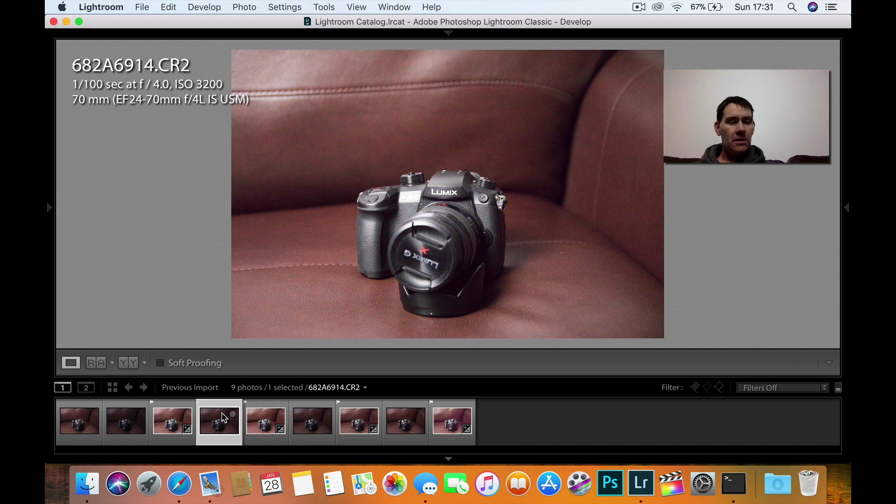
key(f)
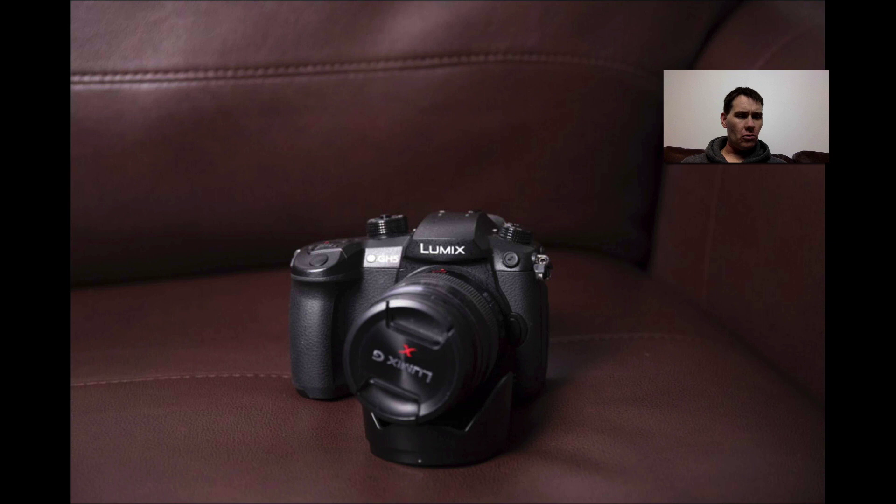
key(f)
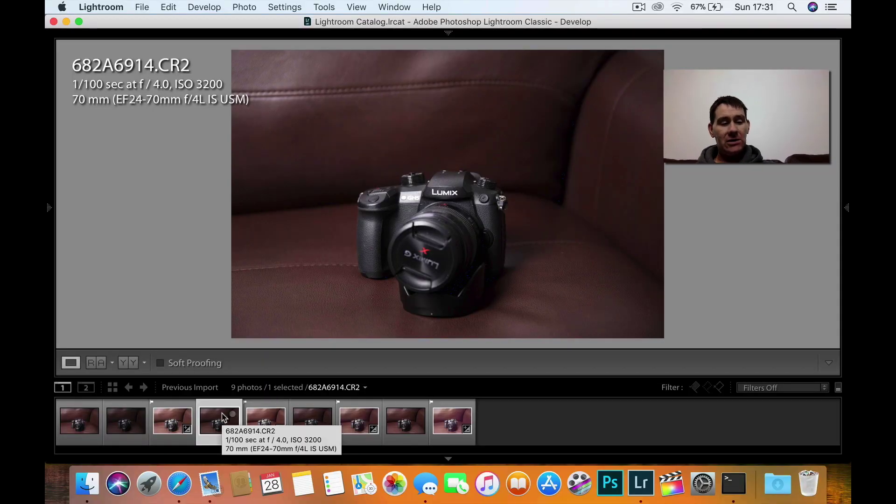
mouse_move(842, 240)
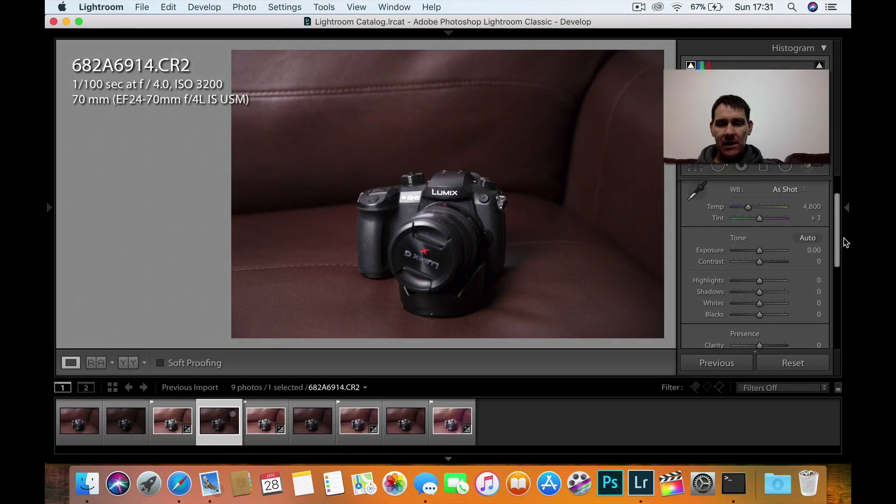
click(815, 250)
text(1)
key(Return)
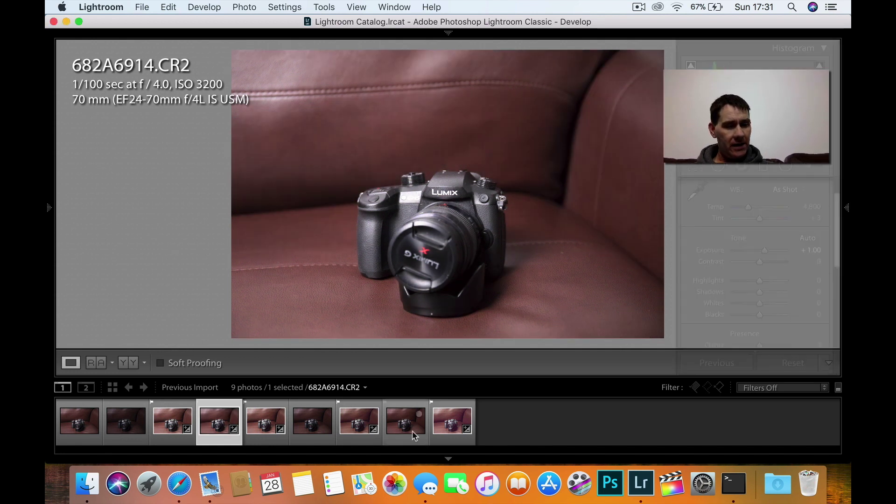
Step: Show 682A6916.CR2 and 682A6914.CR2 side by side in Compare view with the surrounding panels hidden
key(backslash)
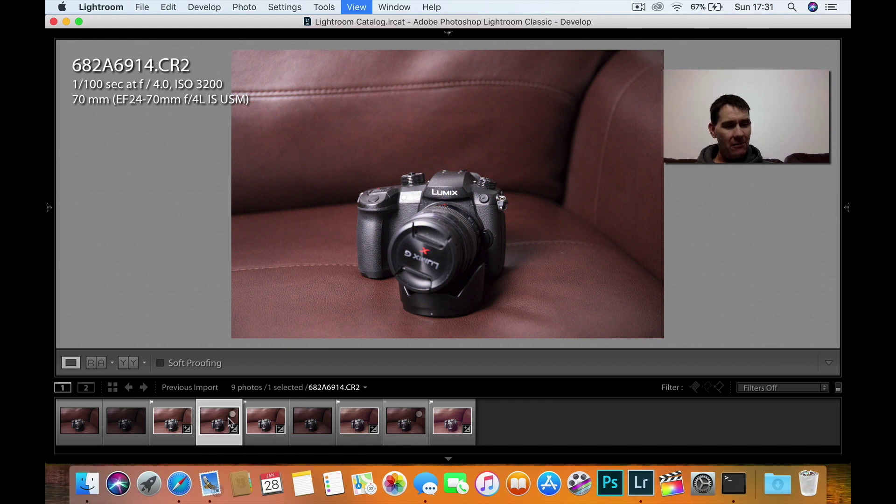
key(c)
super+click(268, 430)
click(268, 430)
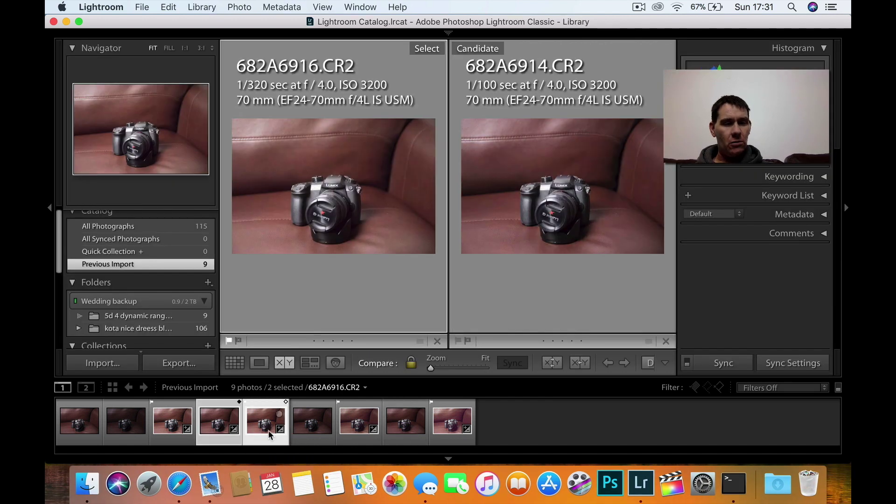
key(shift+Tab)
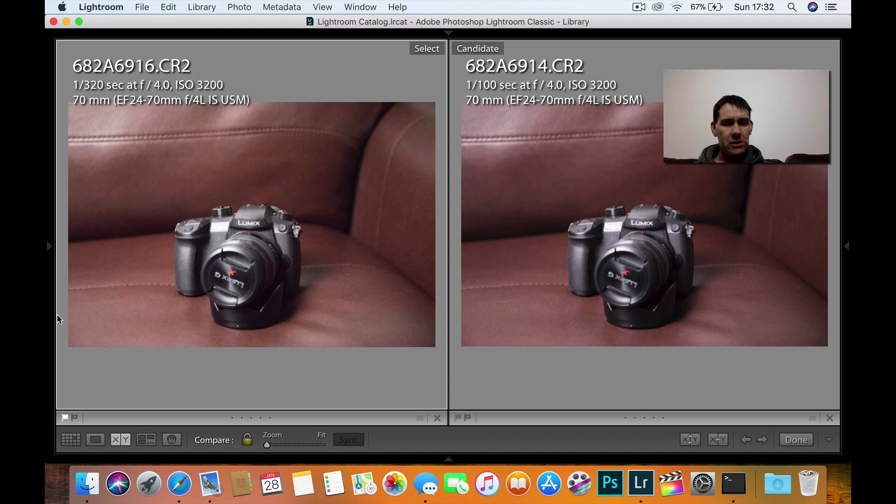
Step: Compare the noise of the two photos at 1:1 in the leather background and around the camera grip, ending at the fitted view
click(323, 172)
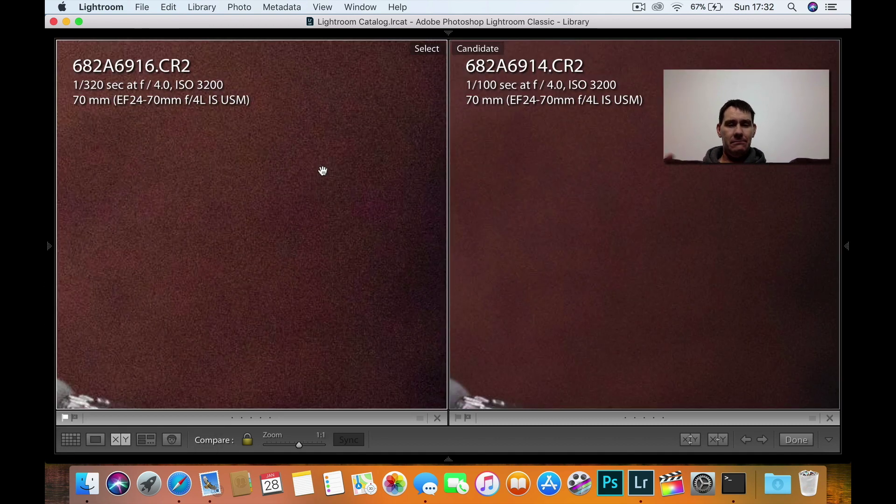
click(155, 213)
click(154, 212)
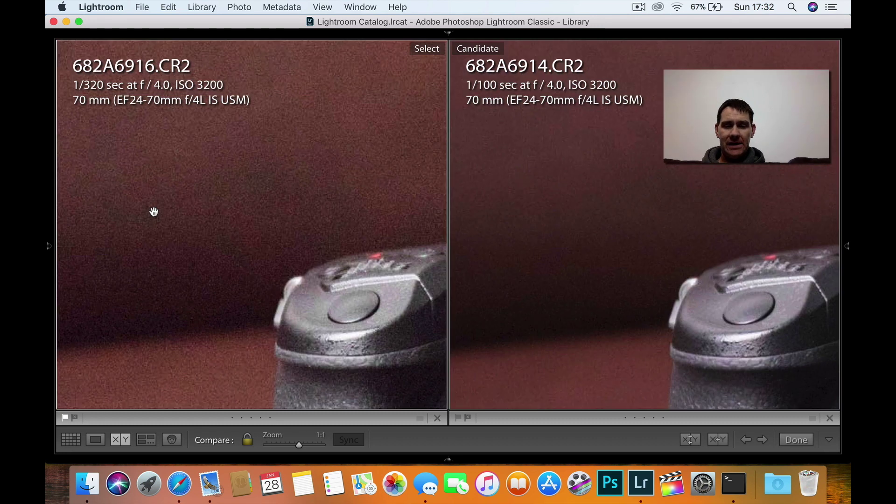
click(284, 200)
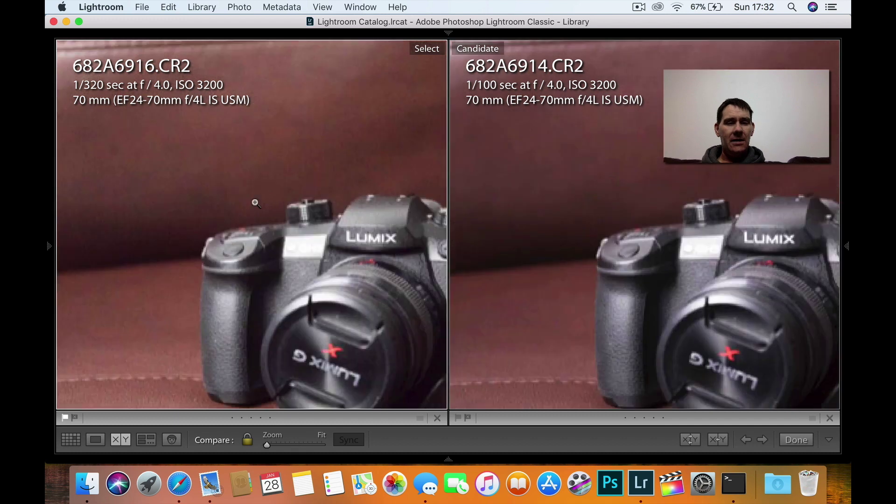
click(177, 196)
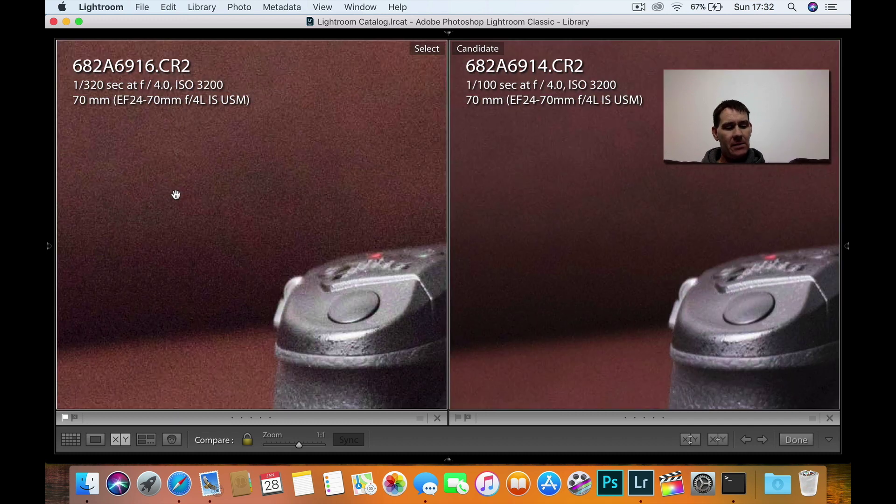
click(176, 195)
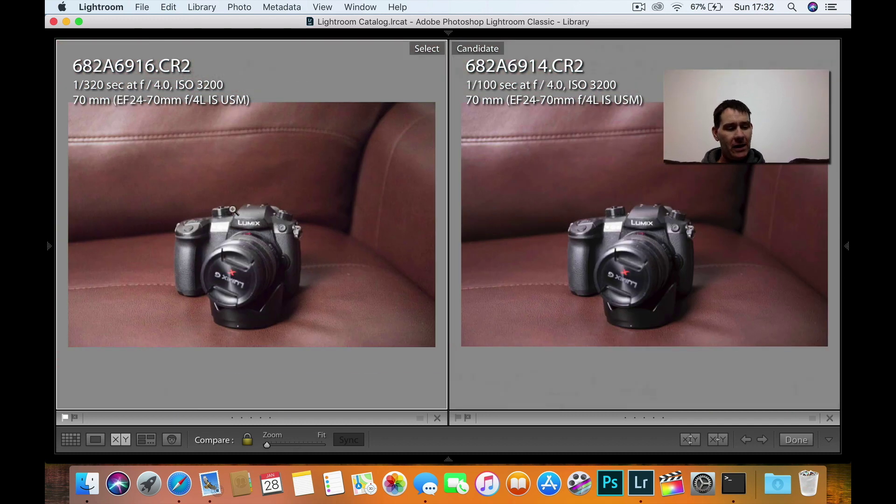
Step: Restore the panels, reopen 682A6916.CR2 in the Develop module, and check its before and after versions
key(shift+Tab)
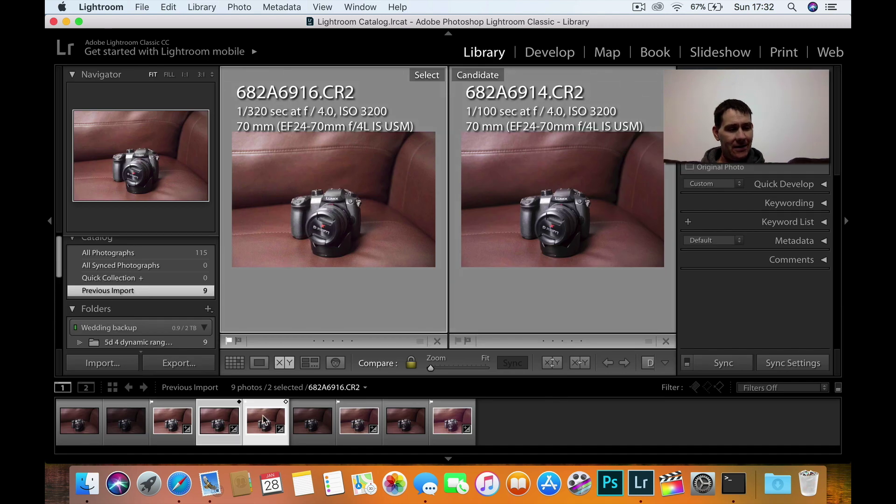
key(Down)
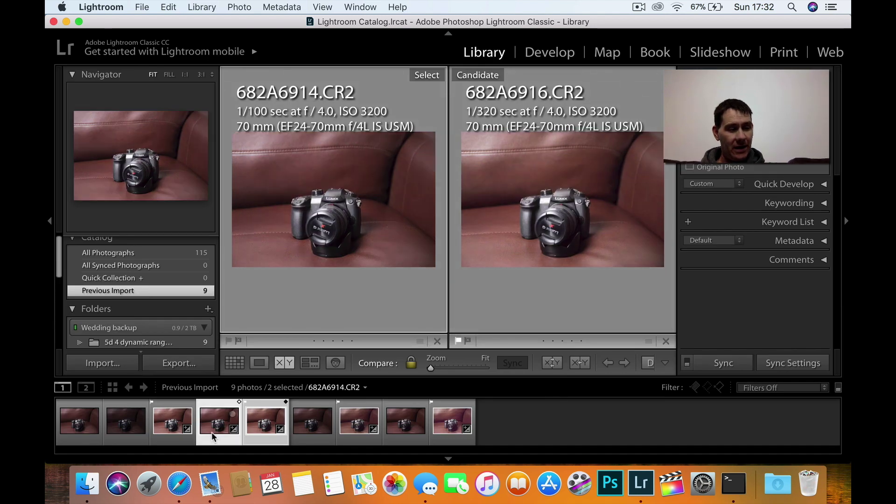
key(e)
click(275, 423)
key(g)
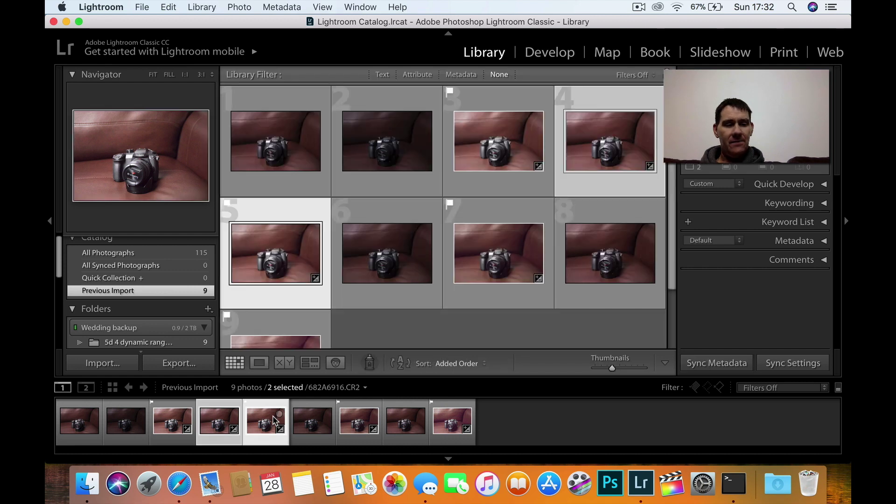
key(e)
key(d)
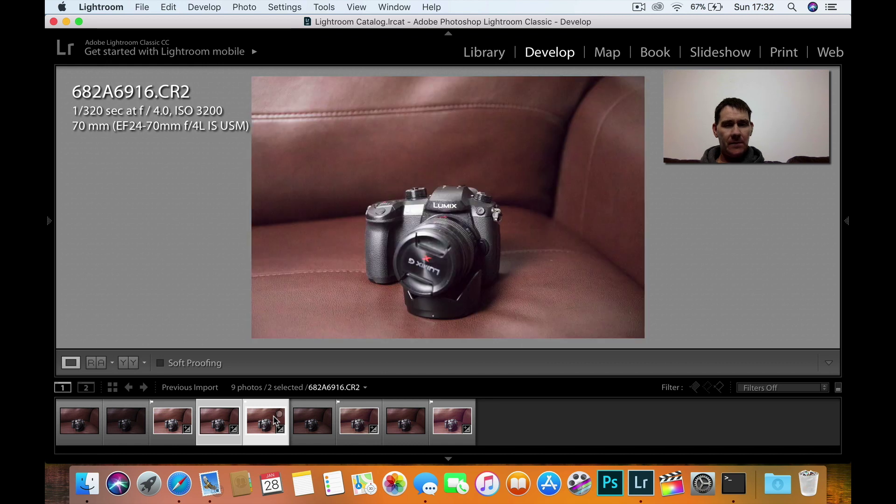
key(backslash)
key(backslash)
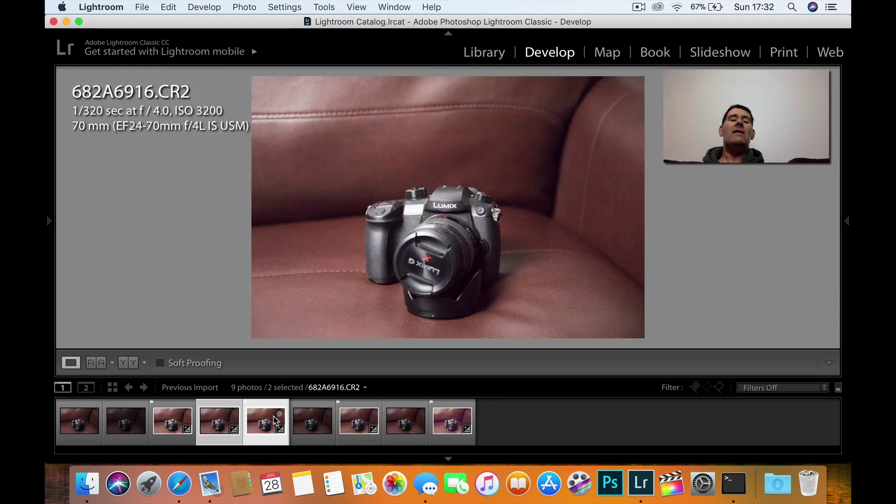